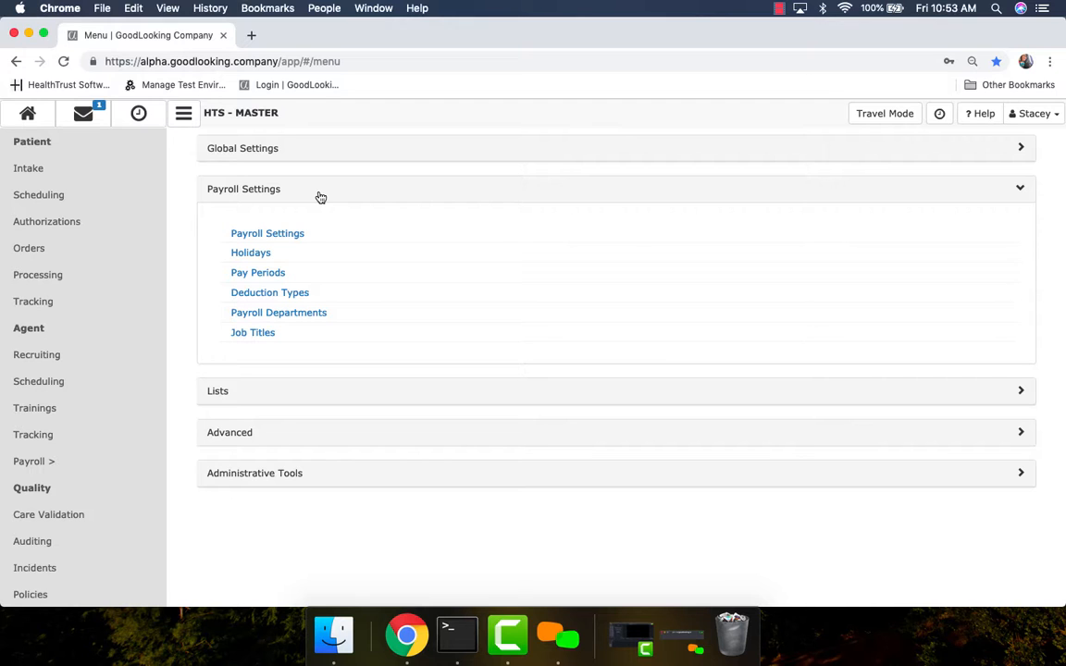
Step: Open the Austin payroll settings form and scroll down to its Settings section (Blended Rate overtime, SUN week start)
left_click(280, 236)
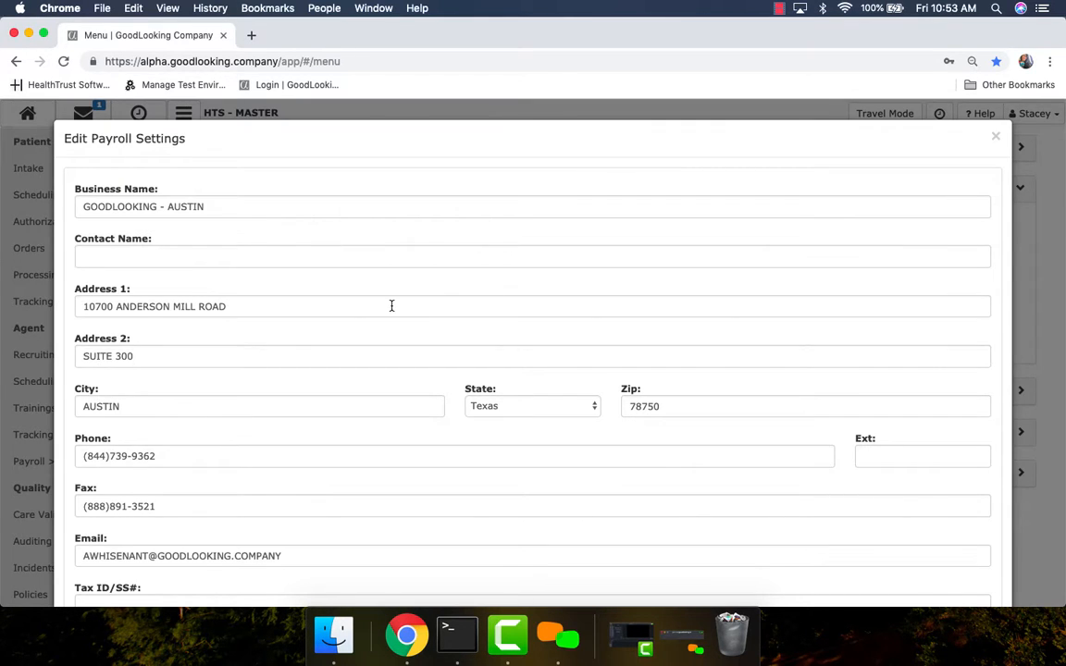
scroll(398, 383, "down", 2)
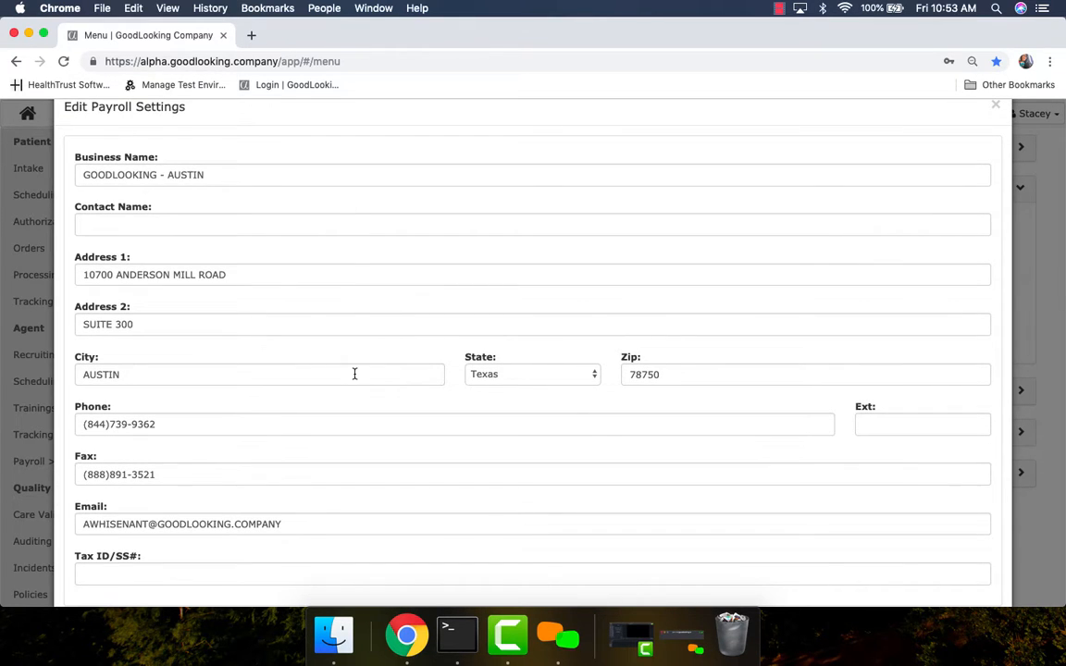
scroll(354, 374, "down", 3)
scroll(354, 374, "down", 4)
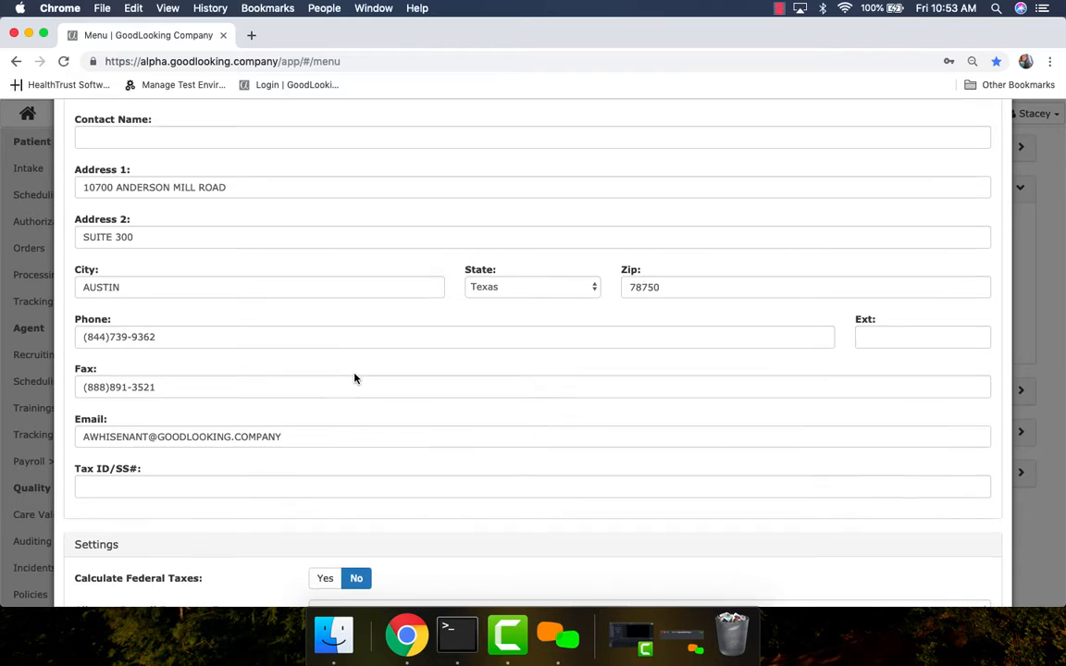
scroll(355, 378, "down", 1)
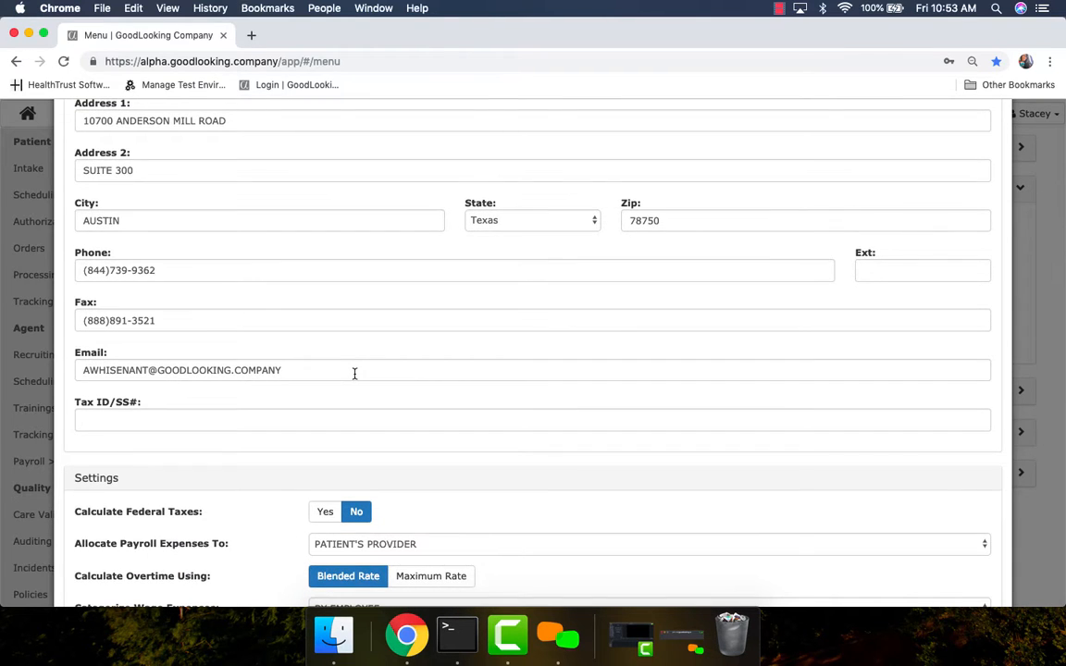
scroll(355, 378, "down", 4)
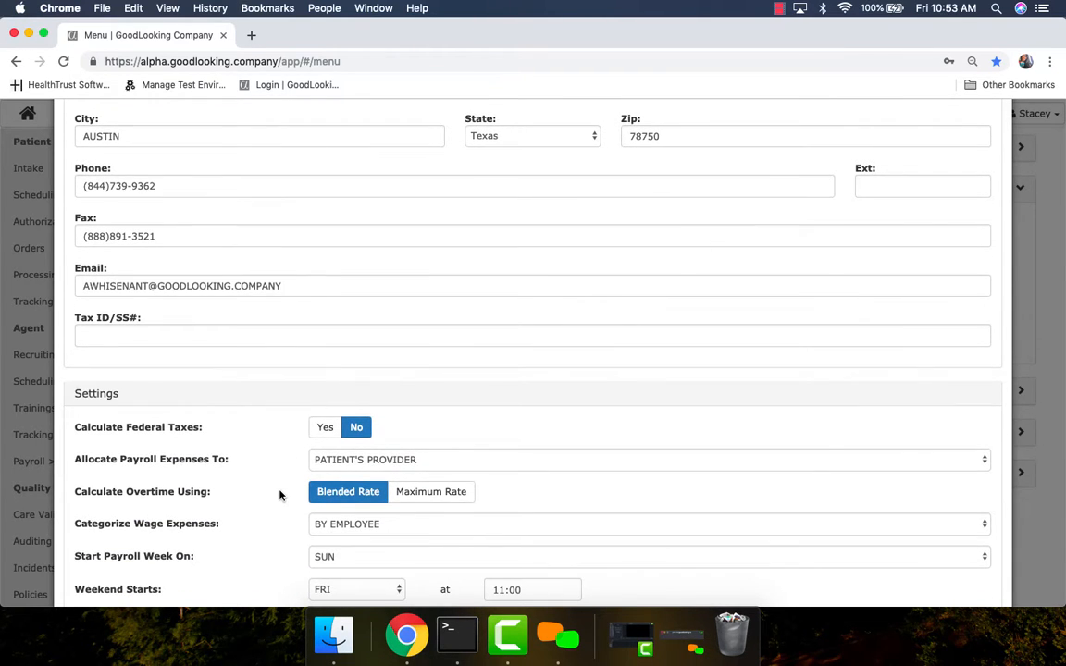
scroll(280, 495, "down", 7)
scroll(264, 530, "down", 5)
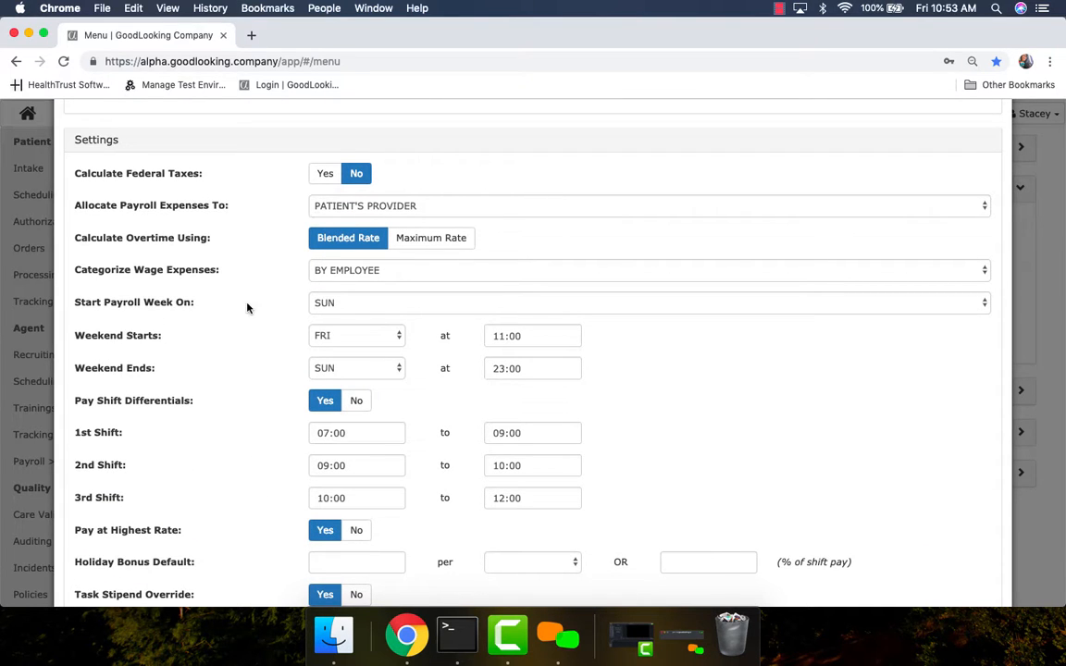
scroll(246, 447, "down", 1)
scroll(246, 451, "down", 1)
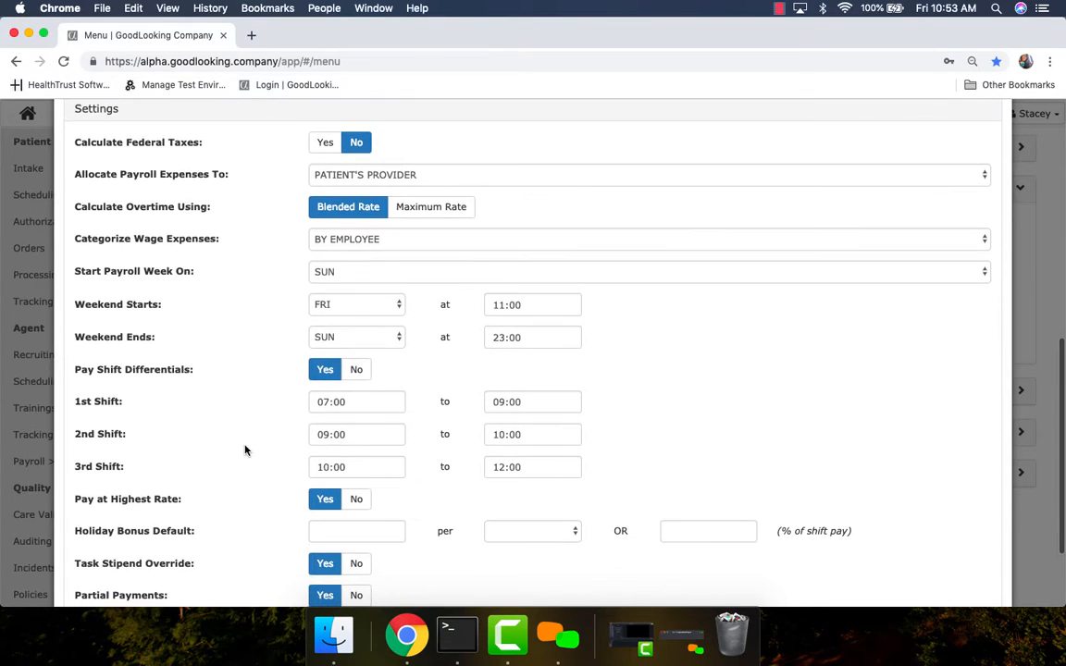
left_click(543, 176)
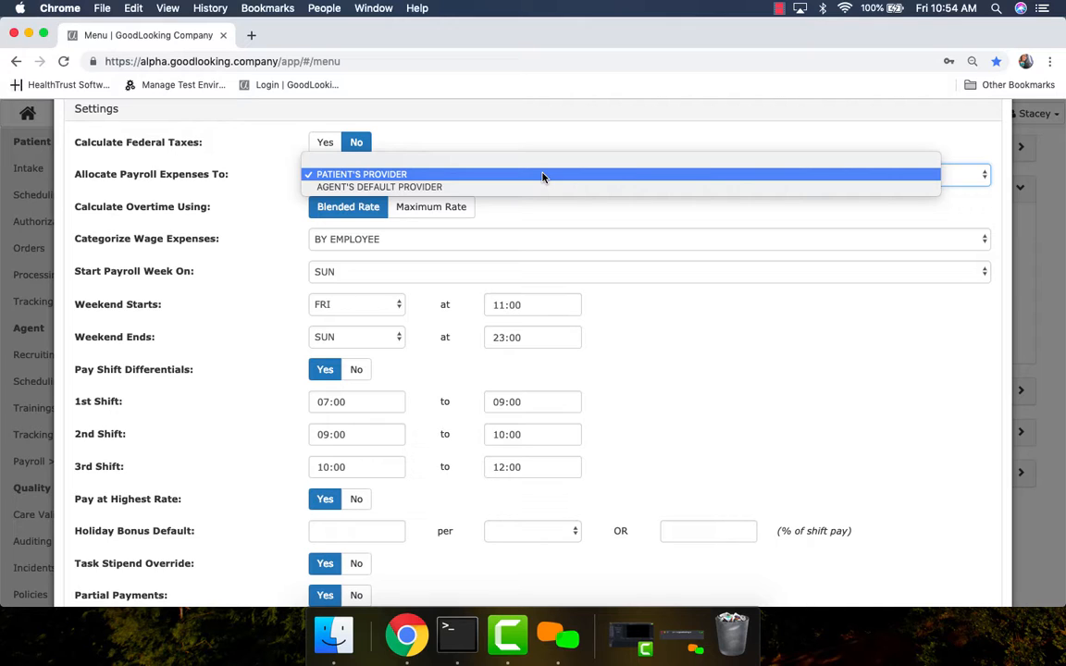
left_click(535, 146)
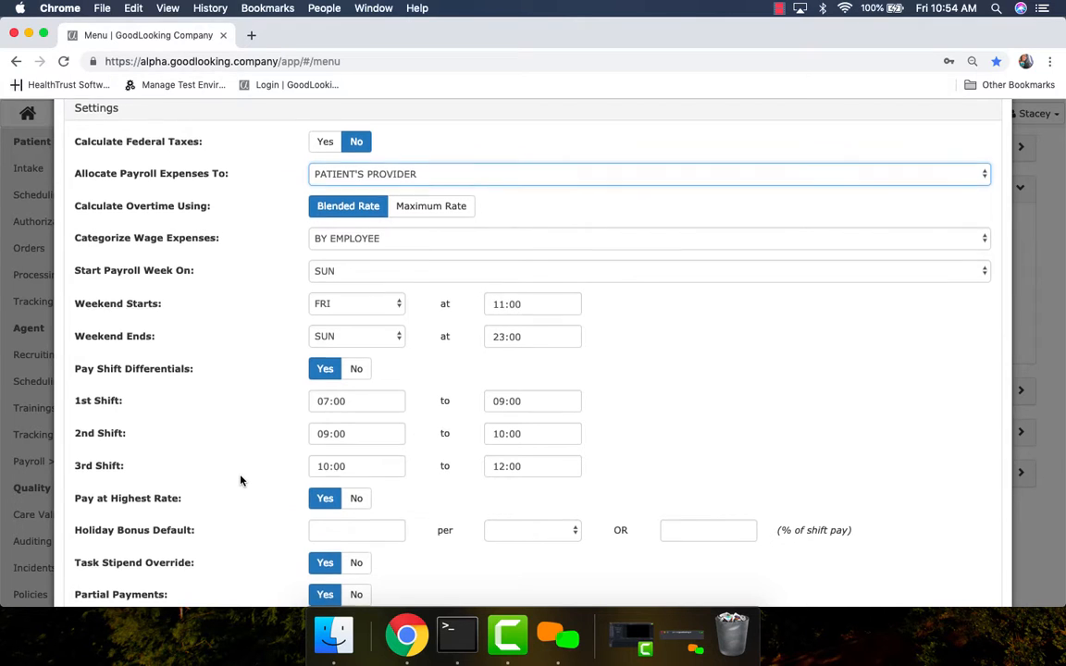
scroll(239, 479, "down", 2)
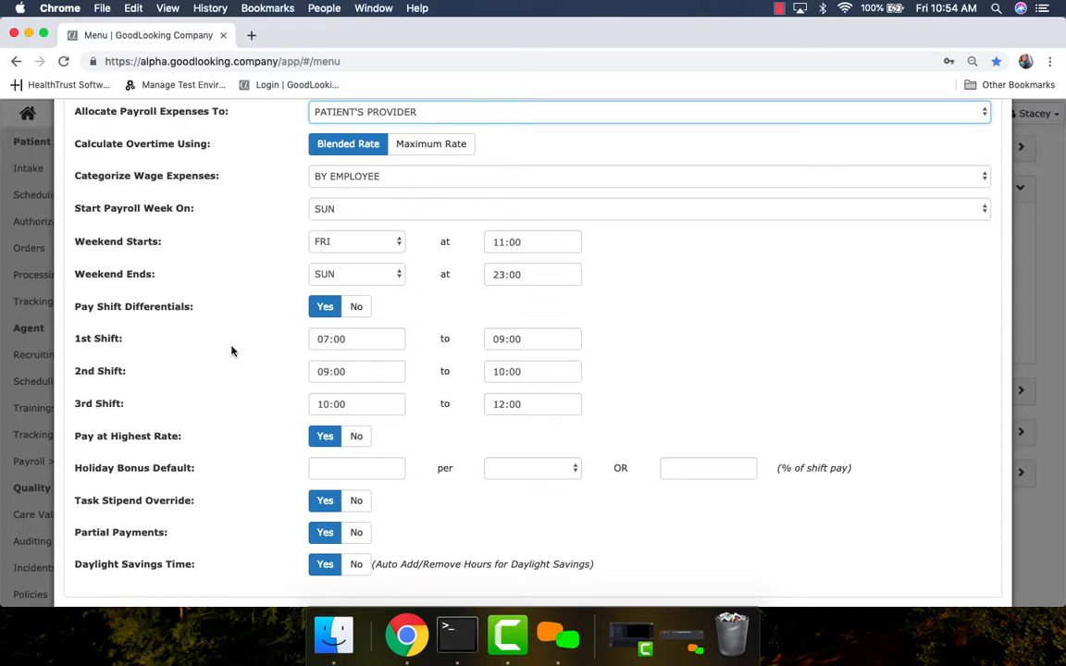
scroll(231, 349, "down", 2)
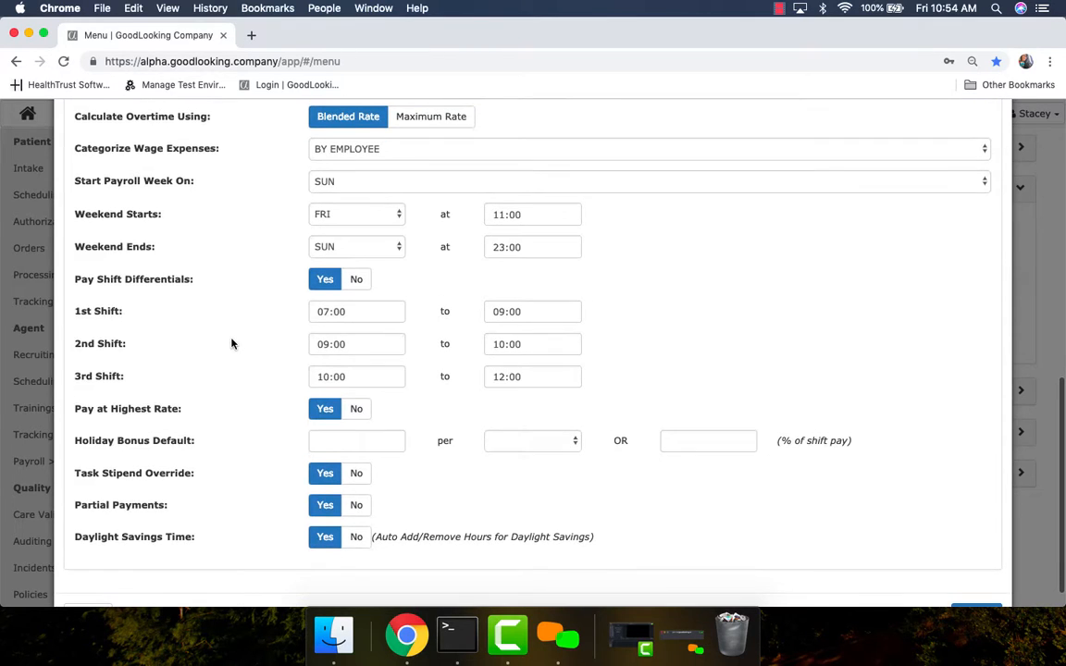
left_click(348, 148)
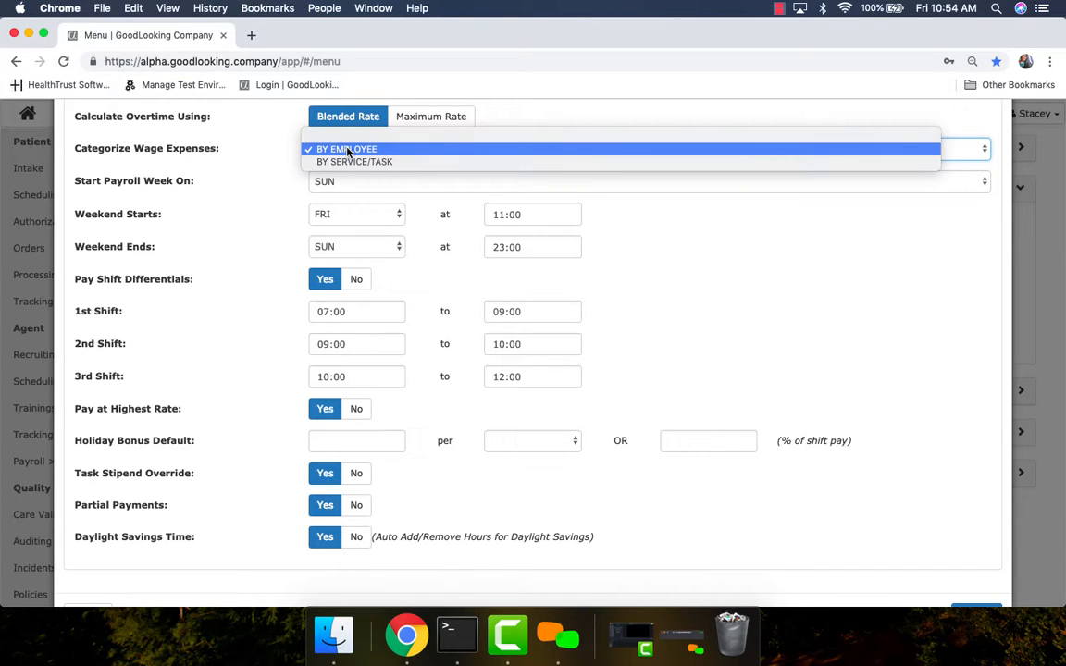
left_click(348, 149)
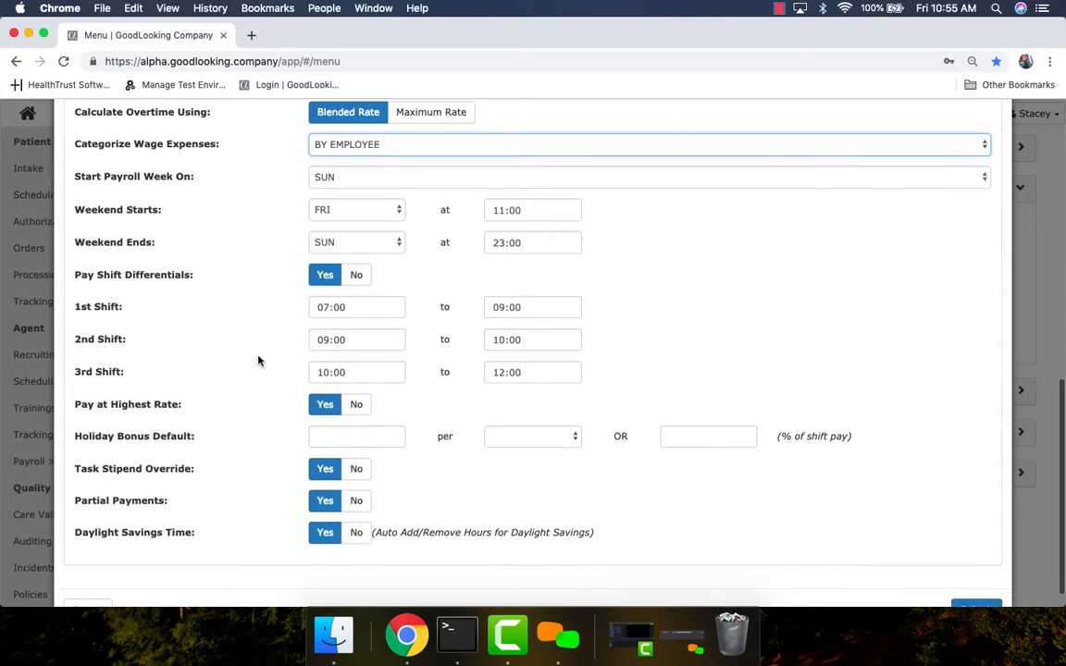
scroll(260, 361, "down", 1)
scroll(260, 361, "down", 1)
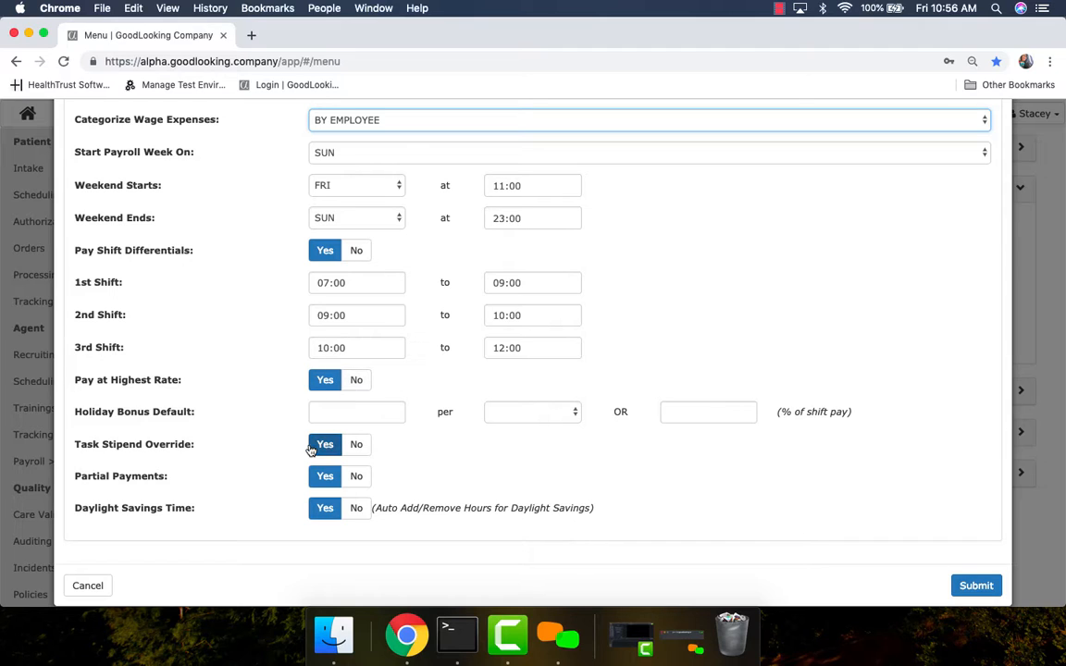
Step: Enter a holiday bonus default of 5 per HOUR, or 50% of shift pay
left_click(368, 410)
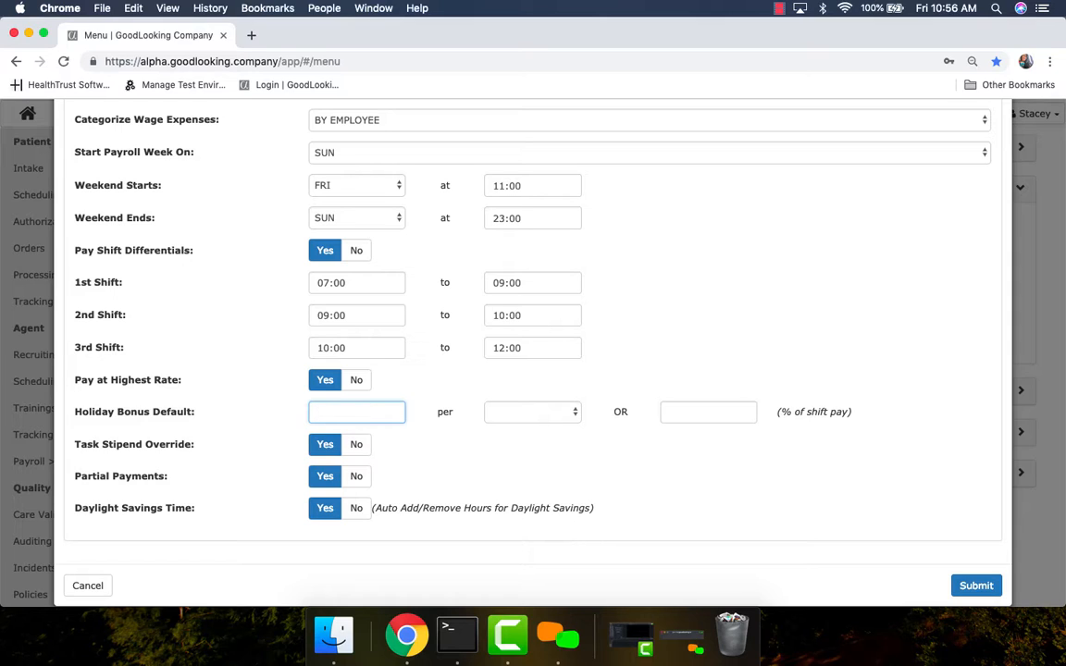
type("5")
left_click(558, 415)
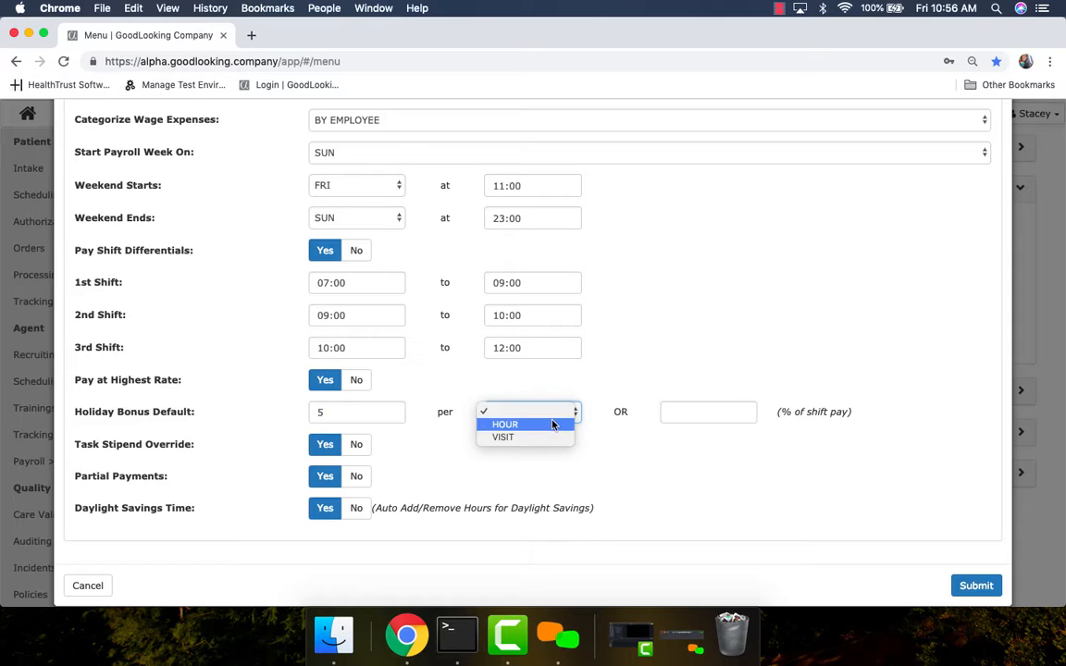
left_click(554, 424)
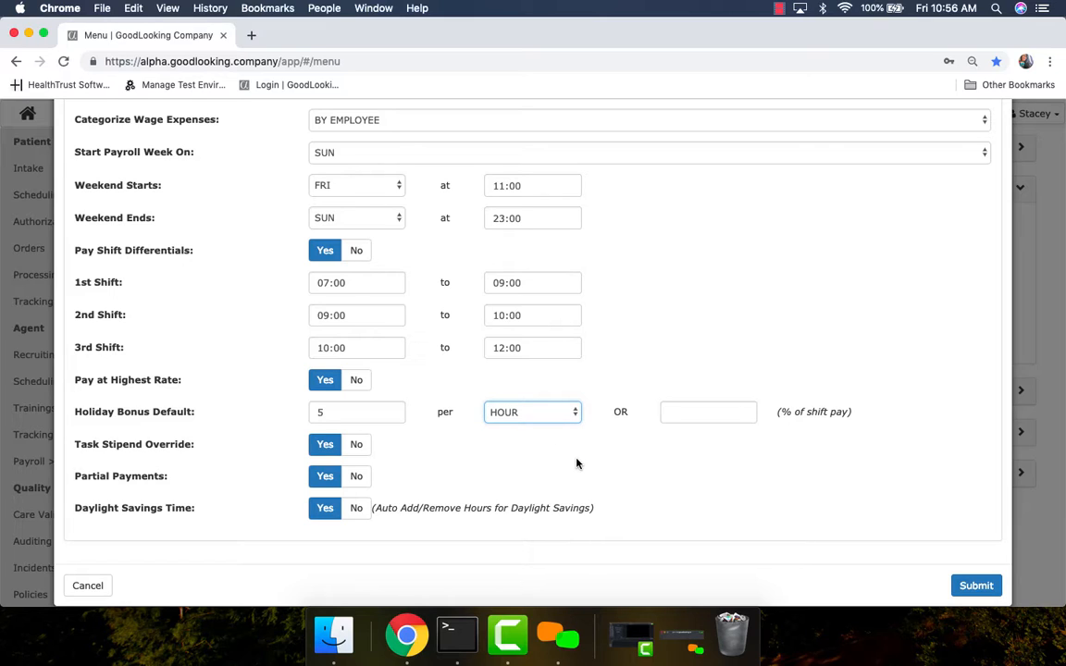
left_click(669, 414)
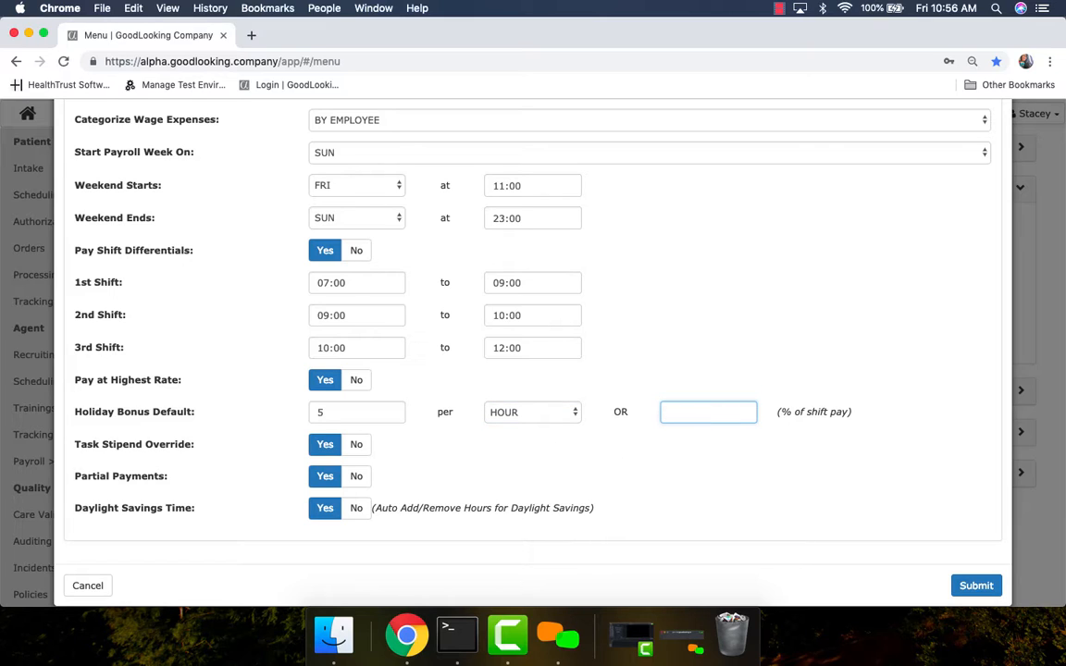
type("50")
scroll(884, 323, "up", 10)
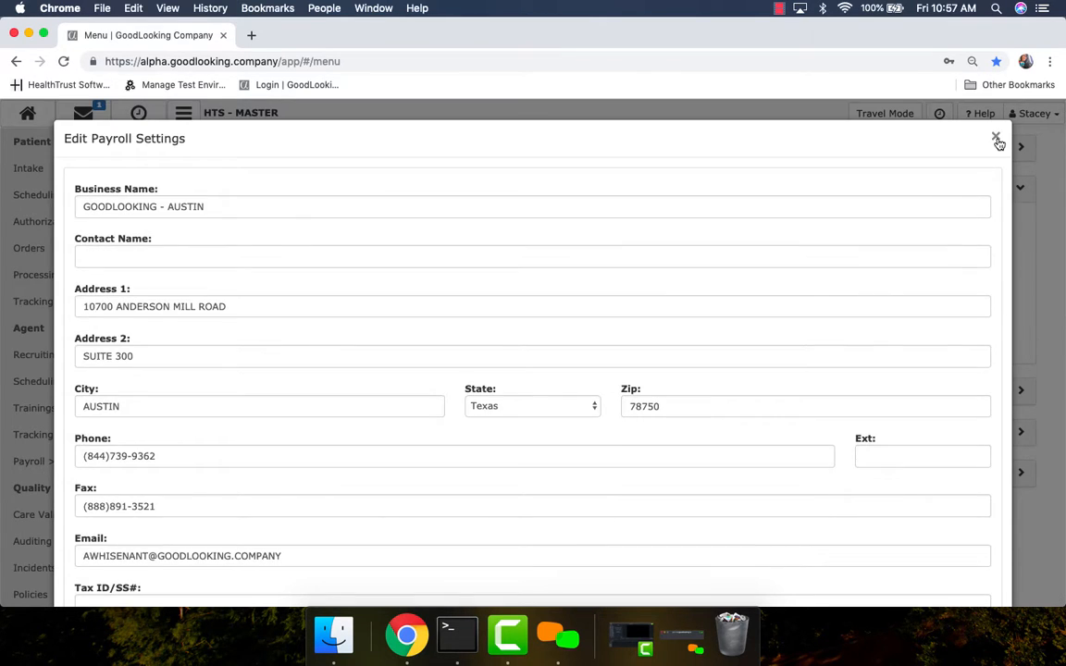
Step: Leave payroll settings for the Holidays list and check BLACK FRIDAY's From date without changes
left_click(997, 139)
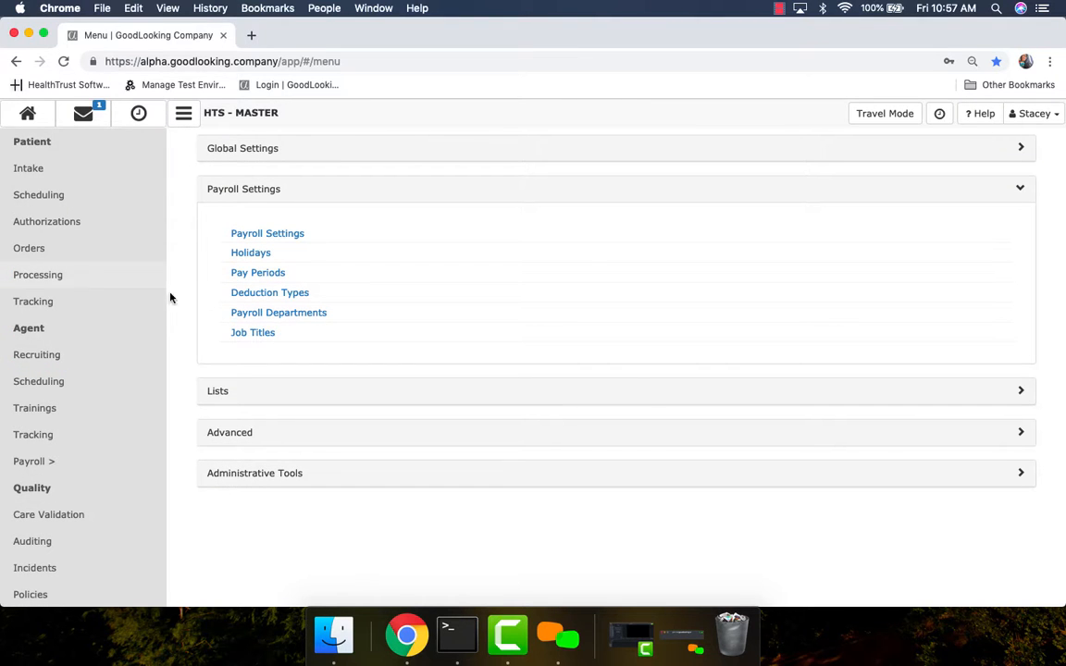
left_click(251, 255)
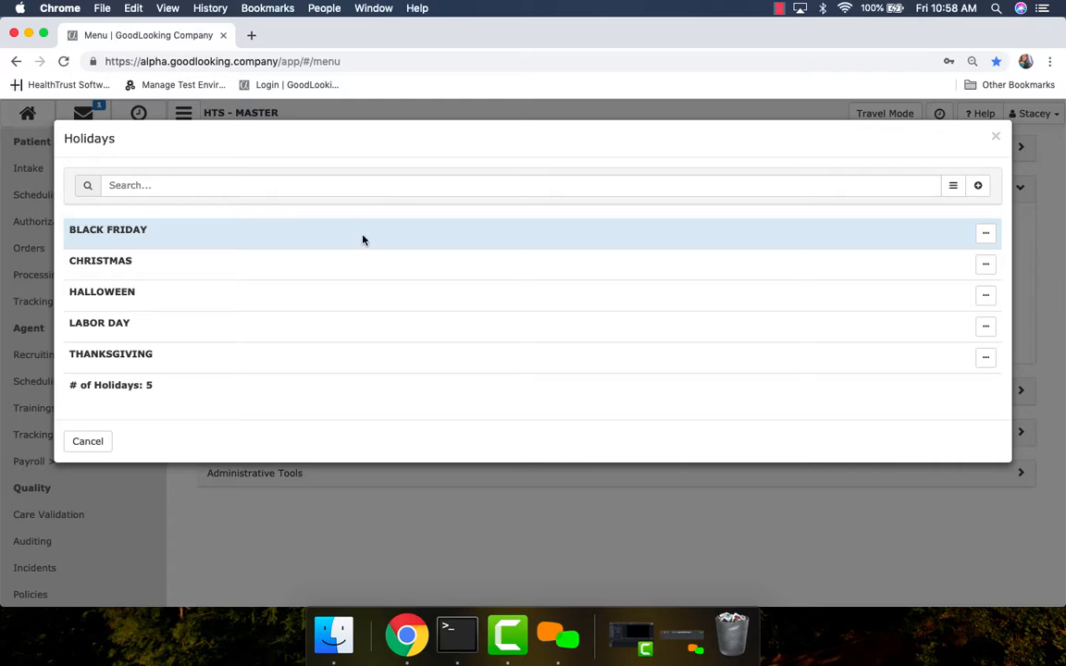
left_click(363, 240)
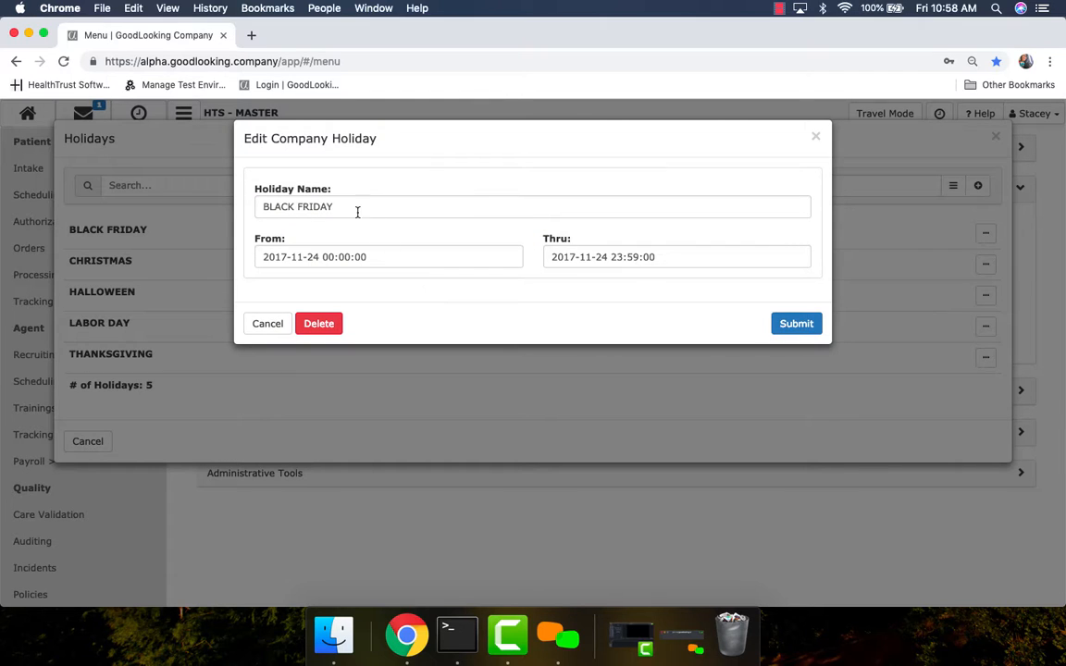
left_click(381, 256)
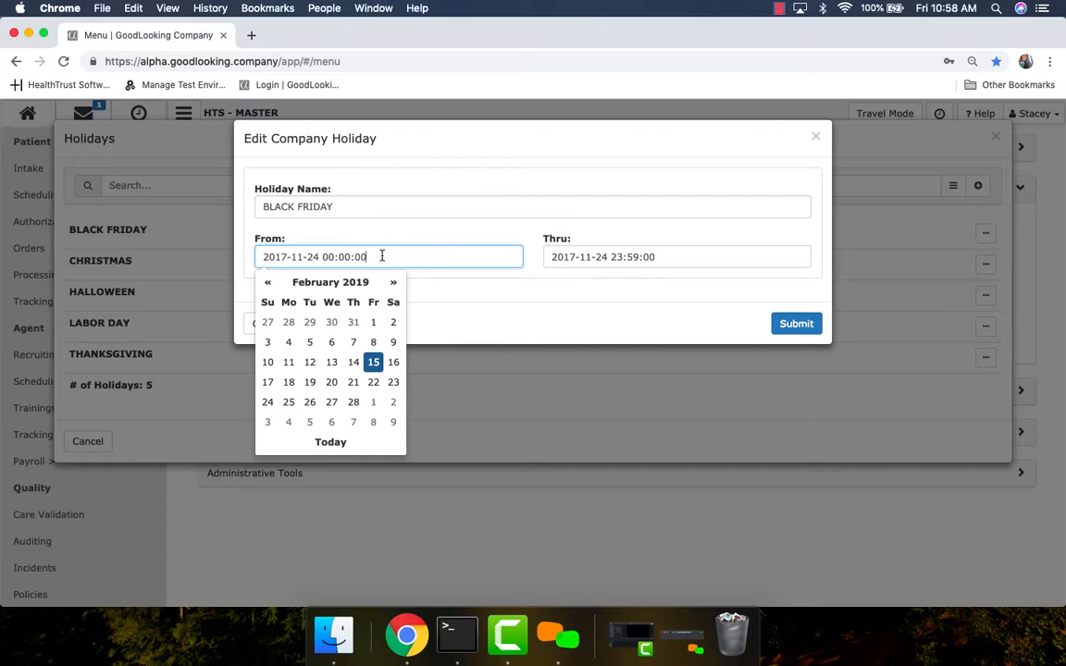
left_click(687, 236)
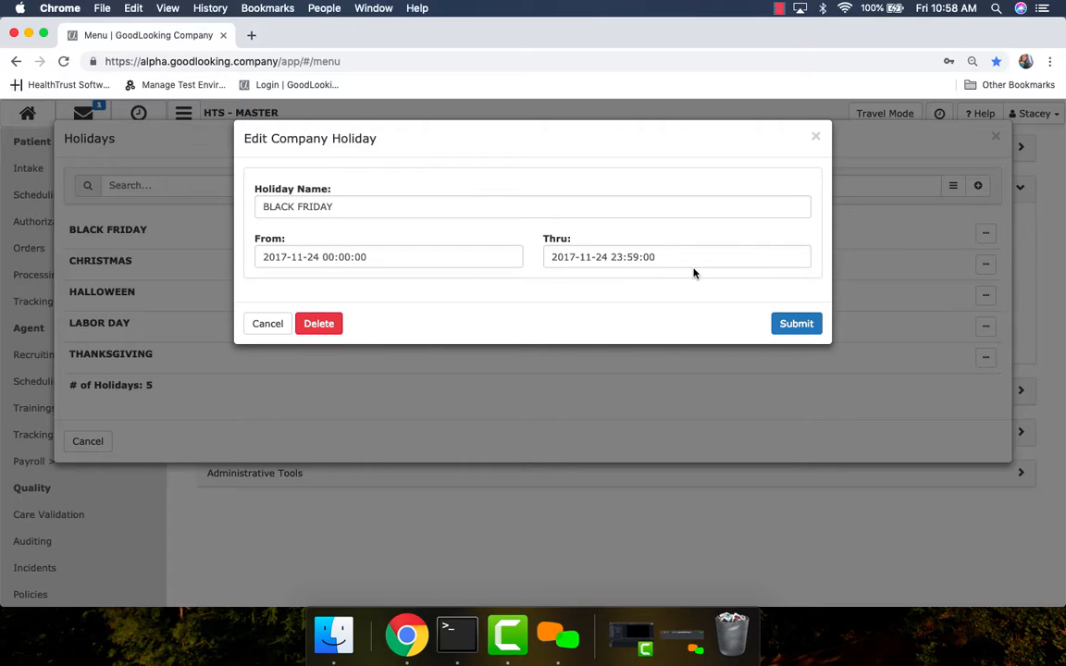
left_click(819, 139)
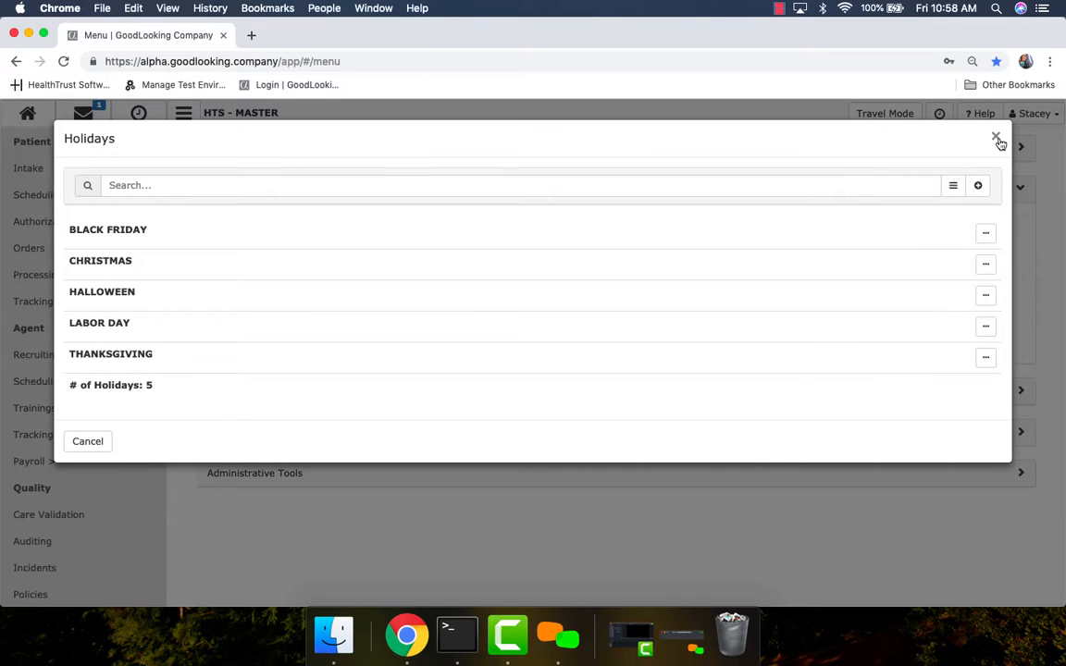
Step: Close the Holidays list and show the five pay periods, BI-WEEKLY through what
left_click(997, 139)
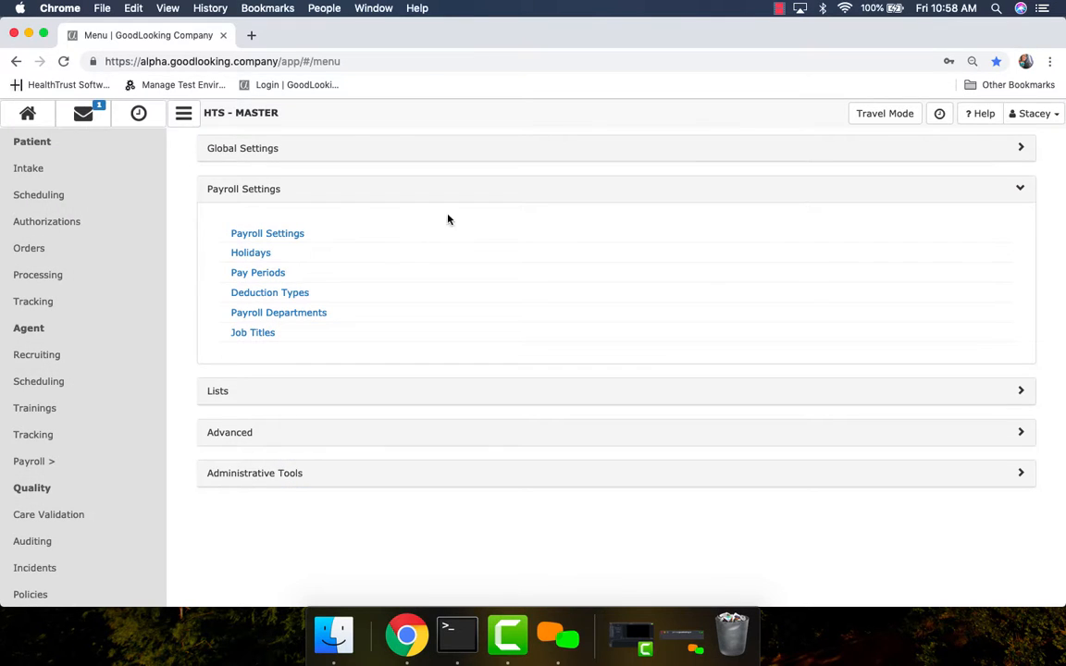
left_click(259, 273)
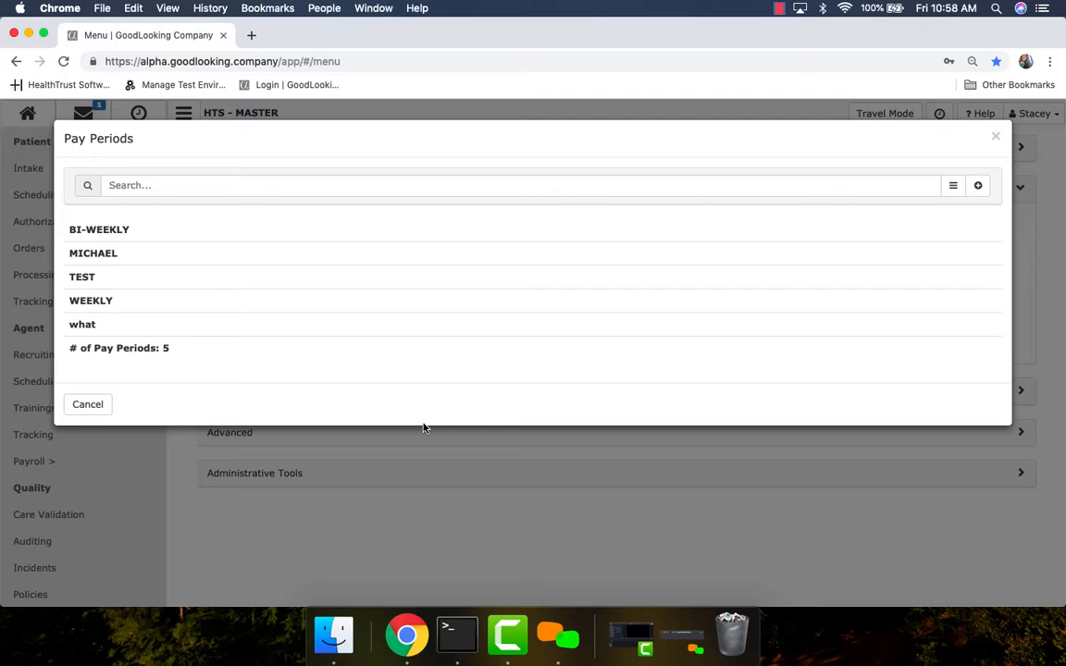
Step: View the BI-WEEKLY pay period, then move to the Deduction Types list
left_click(315, 232)
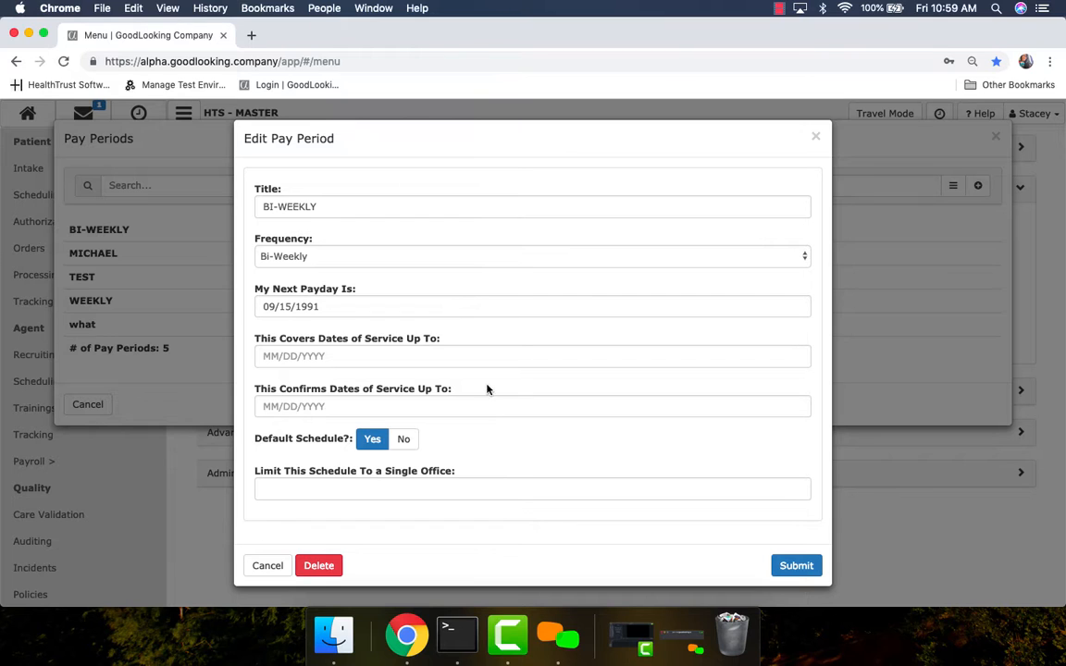
left_click(817, 138)
left_click(997, 137)
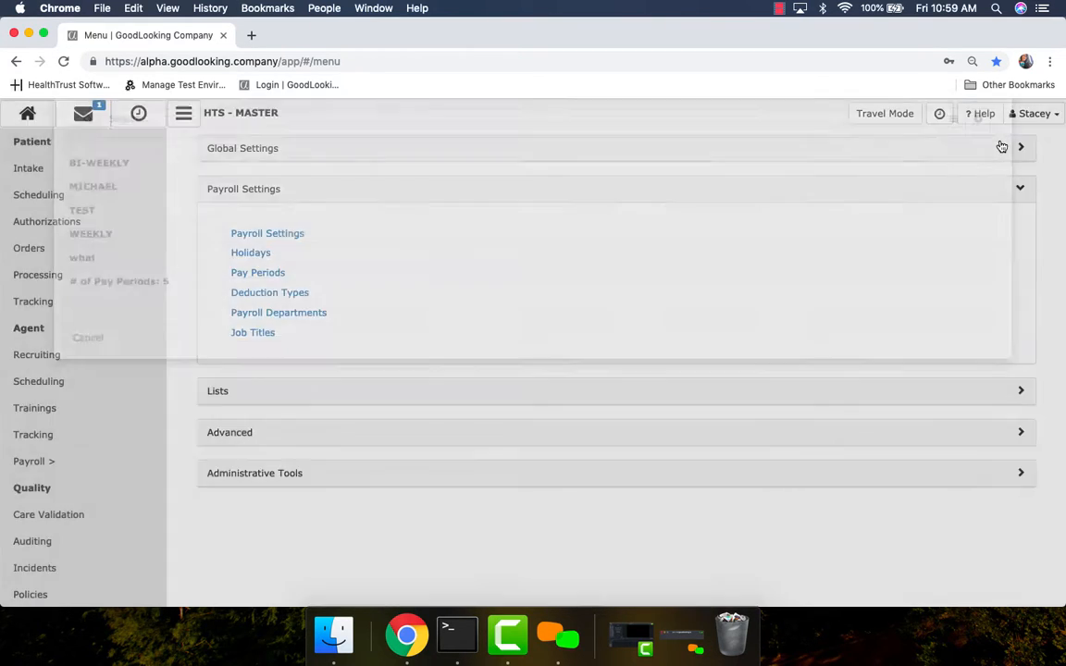
left_click(293, 293)
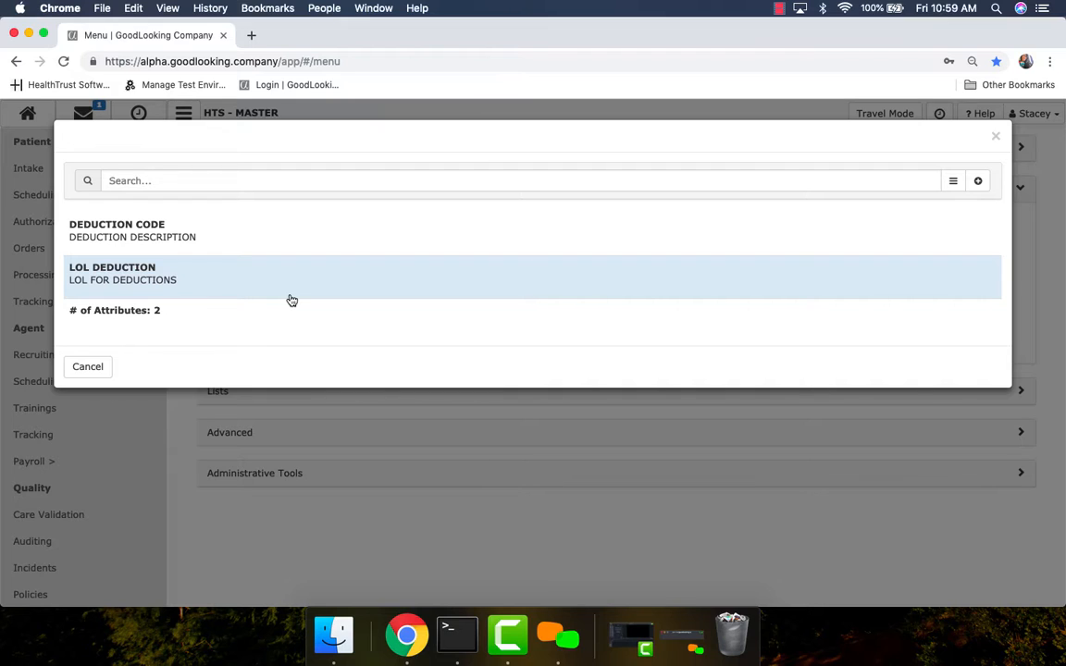
Step: Start a new deduction type and try TAXABLE with the VOLUNTARY category
left_click(977, 180)
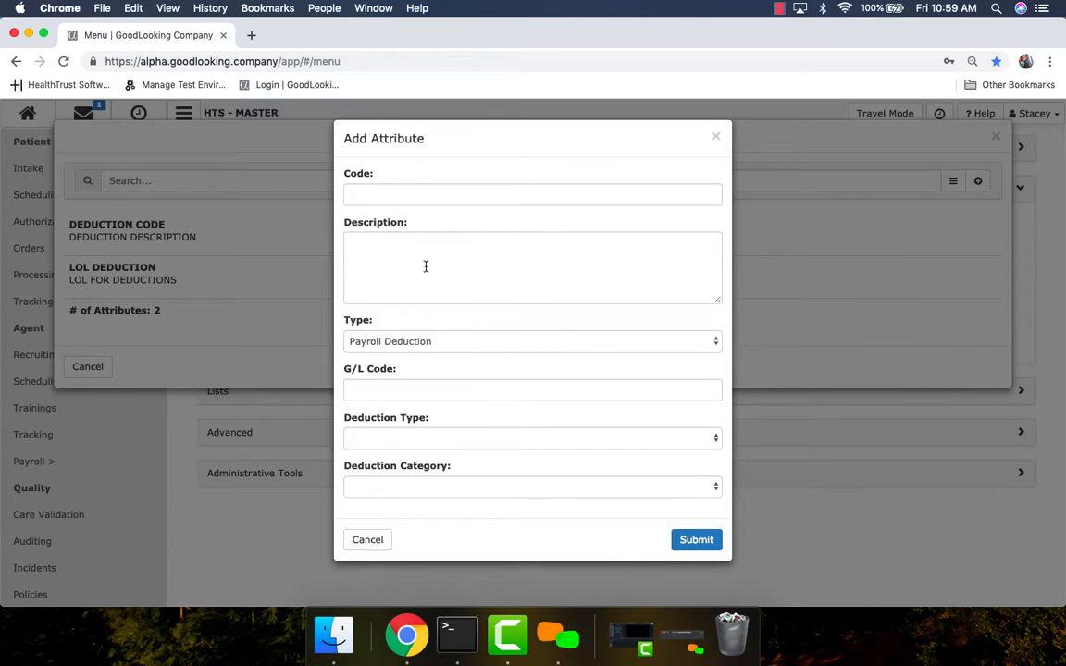
left_click(439, 446)
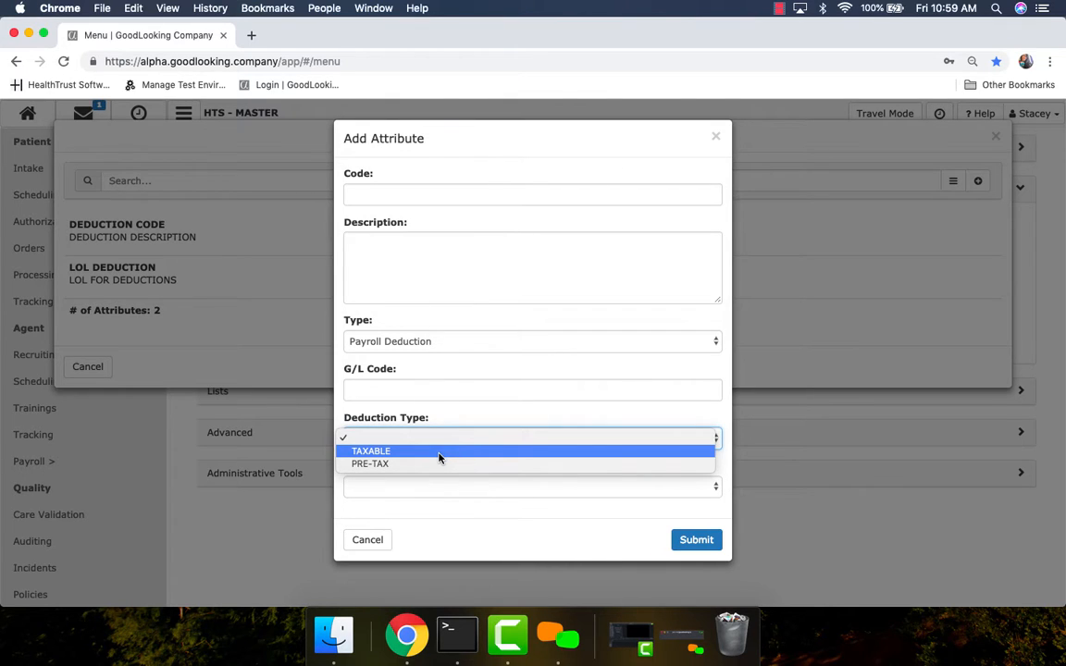
left_click(440, 458)
left_click(445, 485)
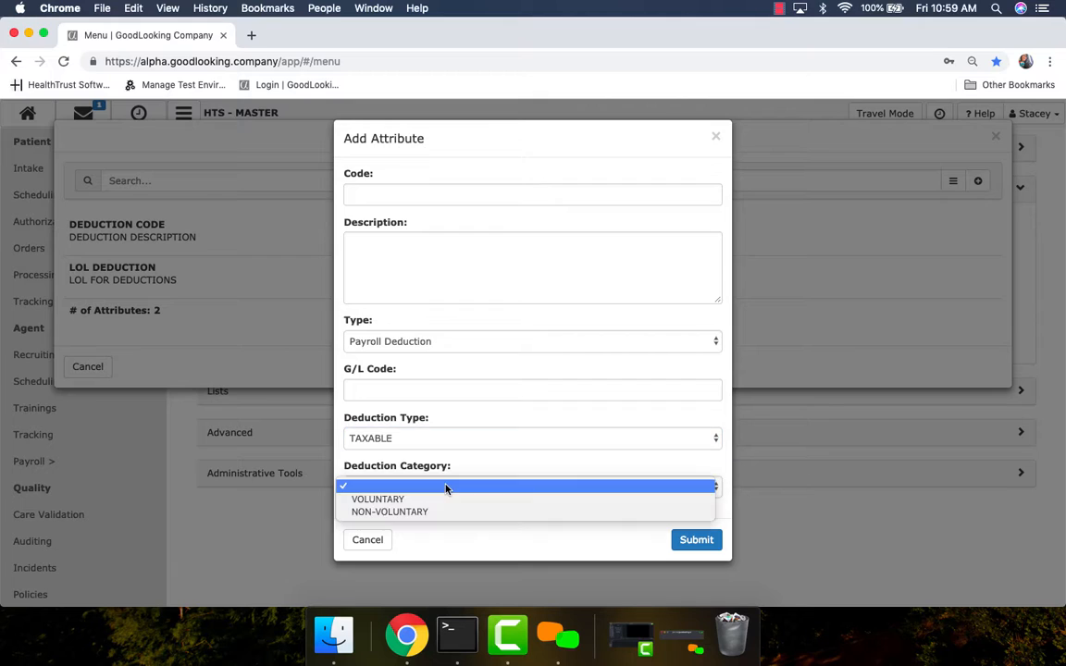
left_click(443, 500)
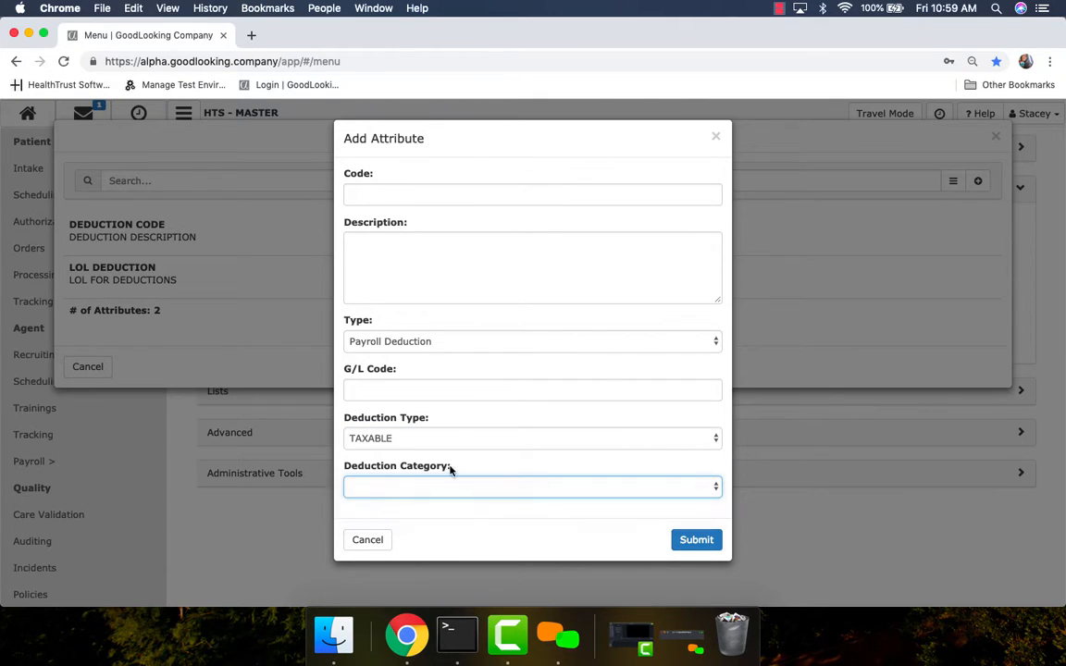
Step: Switch to PRE-TAX and NON-VOLUNTARY, then discard the form and close Deduction Types
left_click(457, 437)
key("Escape")
key("p")
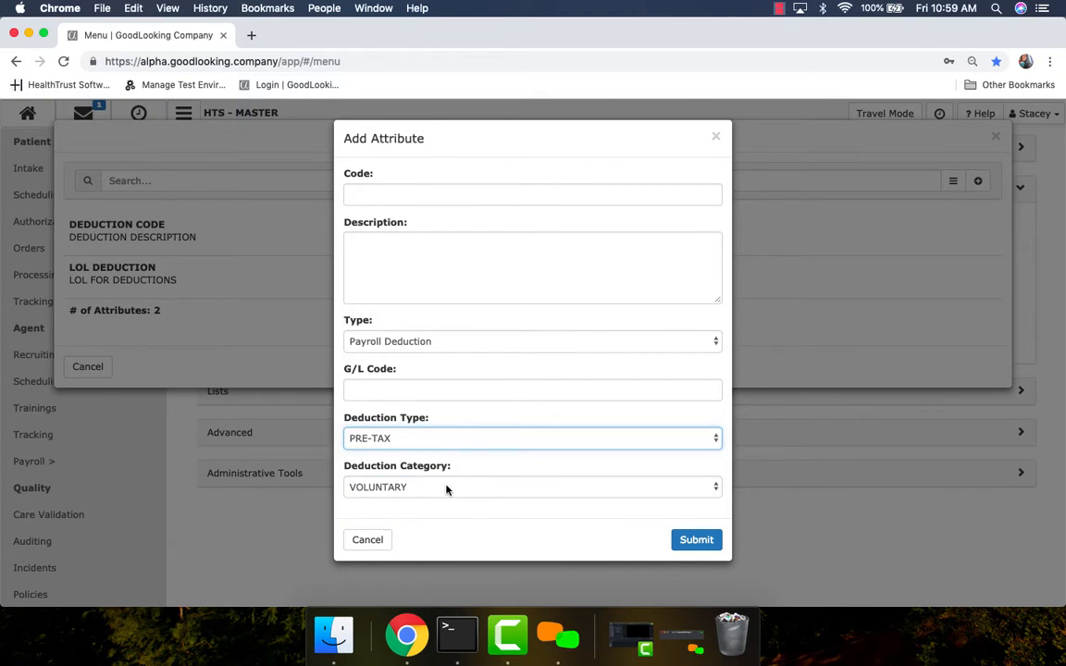
left_click(445, 488)
left_click(443, 500)
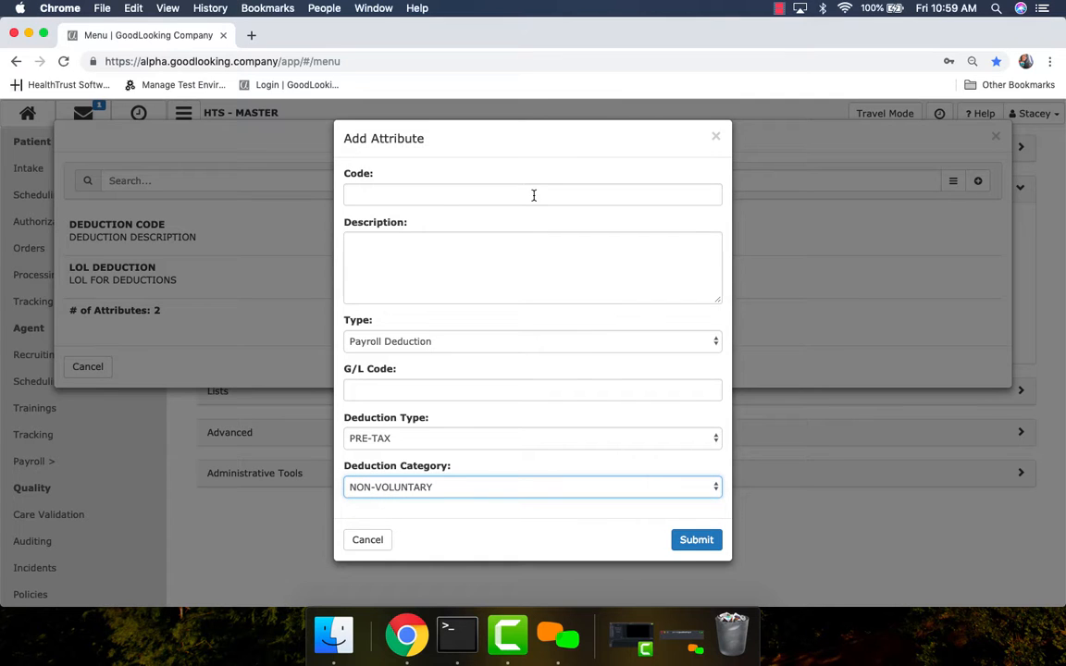
left_click(436, 197)
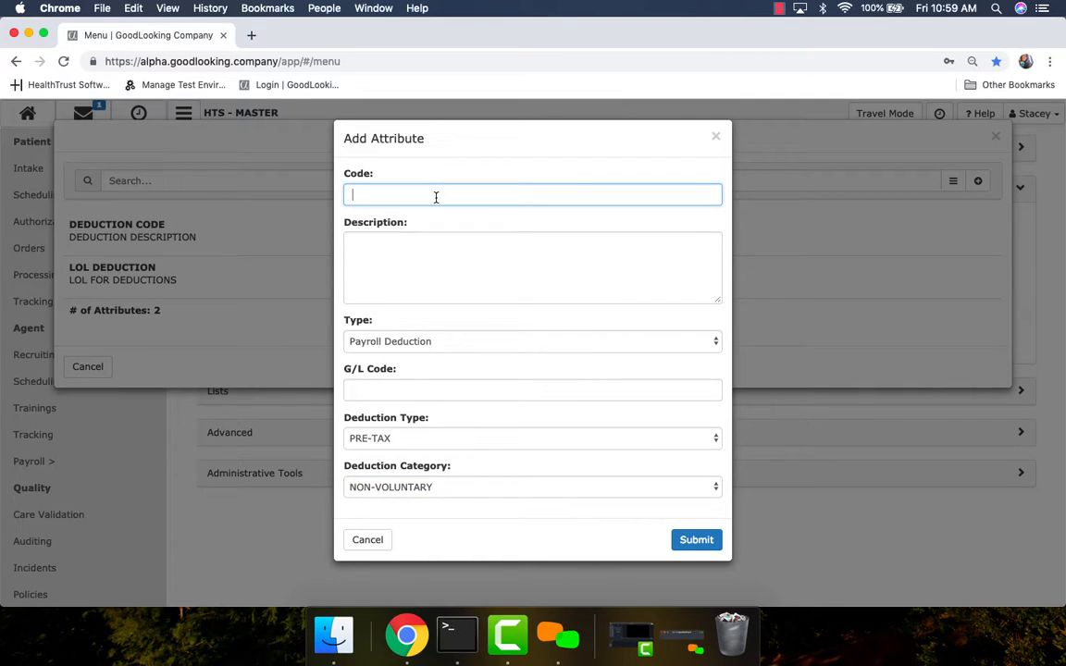
left_click(716, 139)
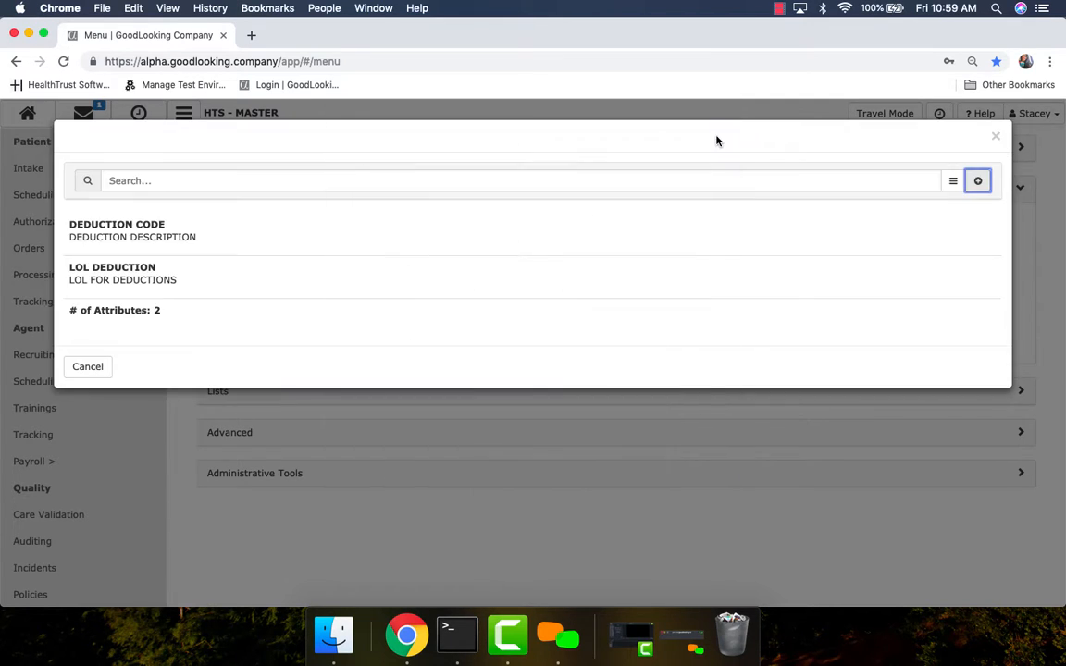
left_click(998, 139)
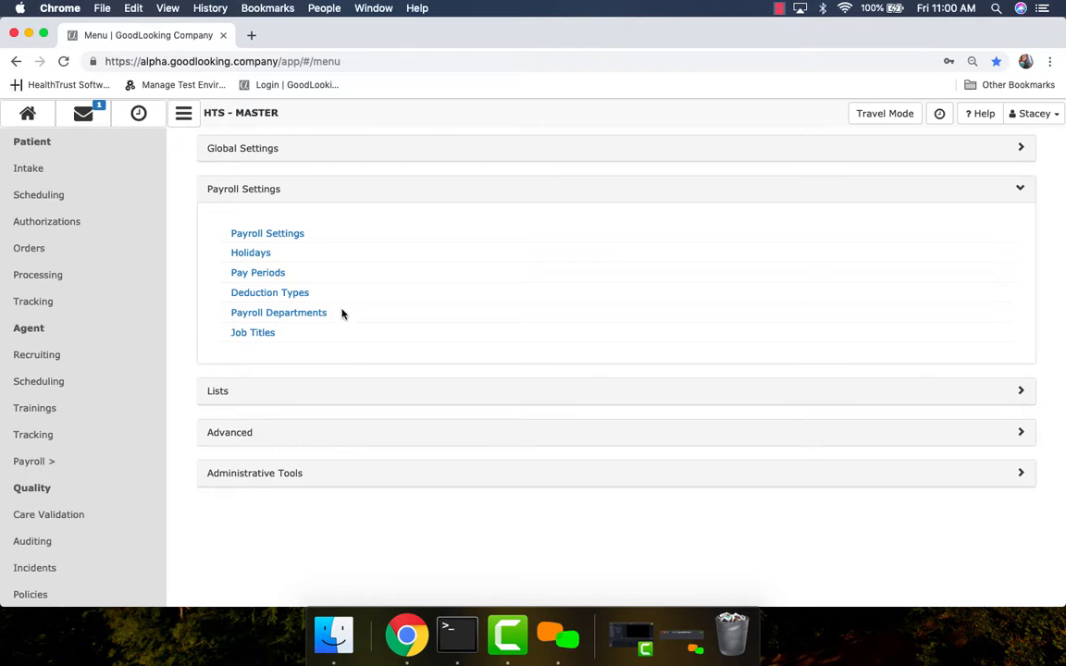
left_click(299, 315)
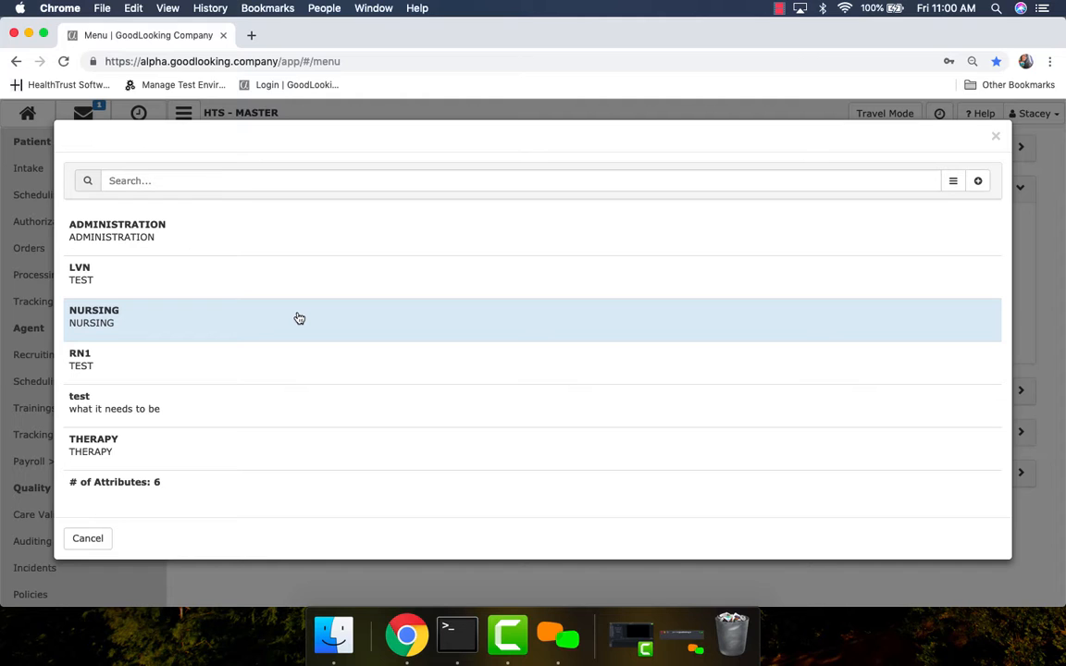
left_click(978, 181)
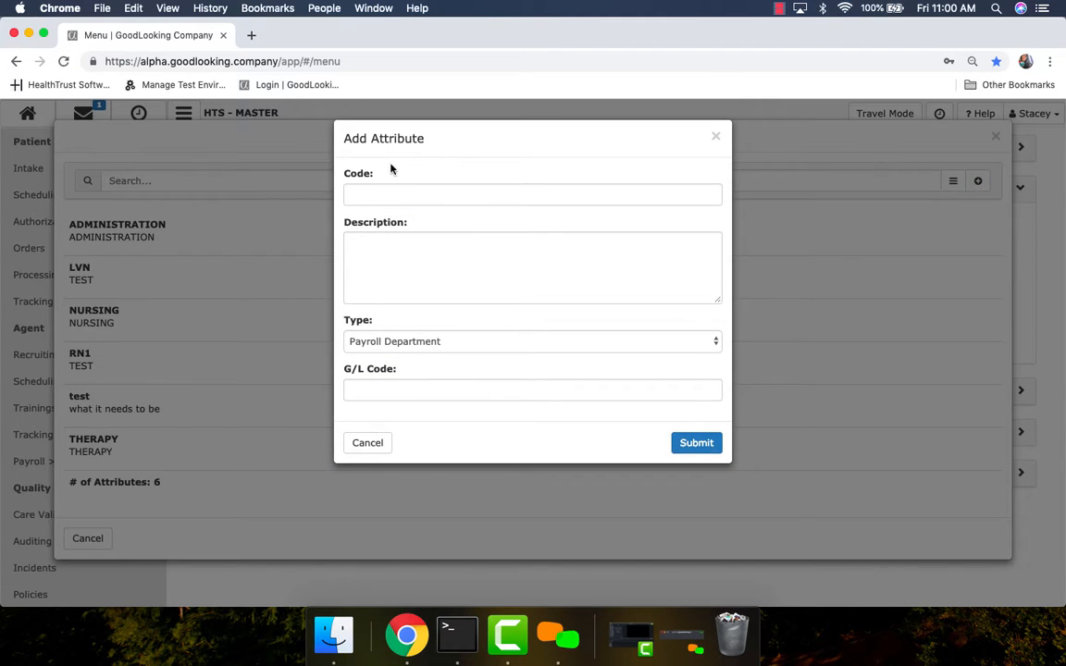
left_click(384, 194)
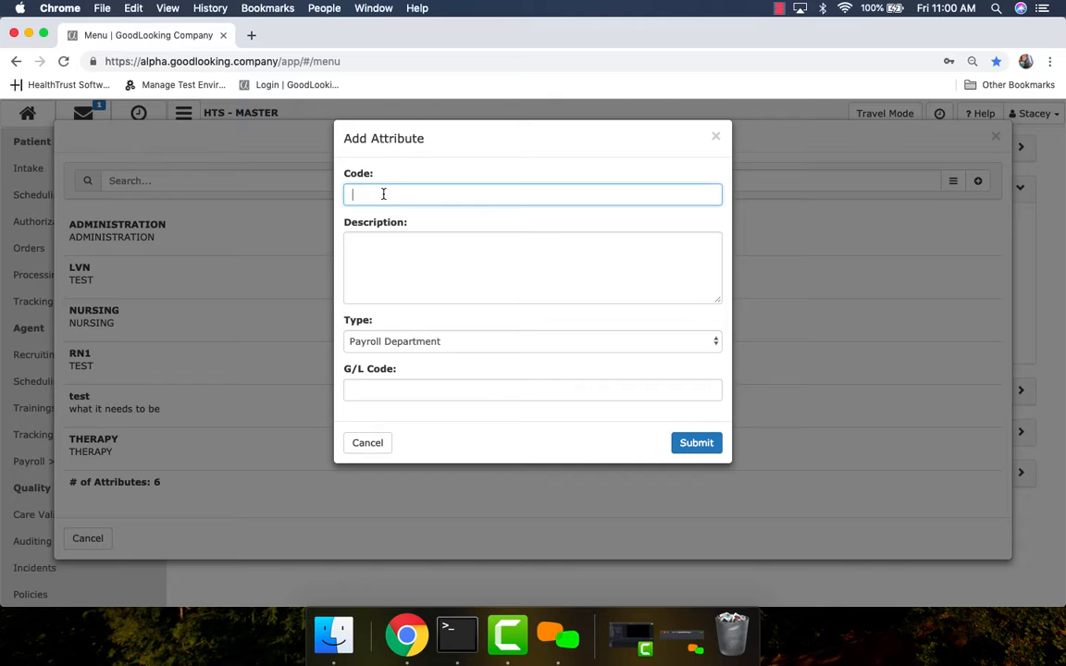
left_click(382, 264)
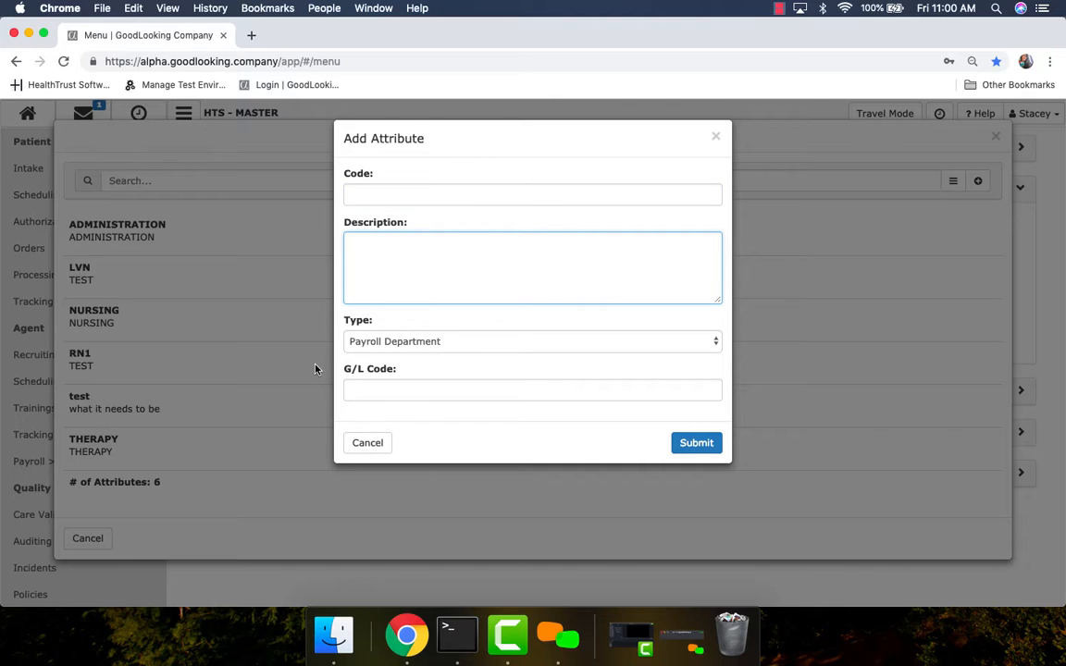
left_click(716, 137)
left_click(994, 139)
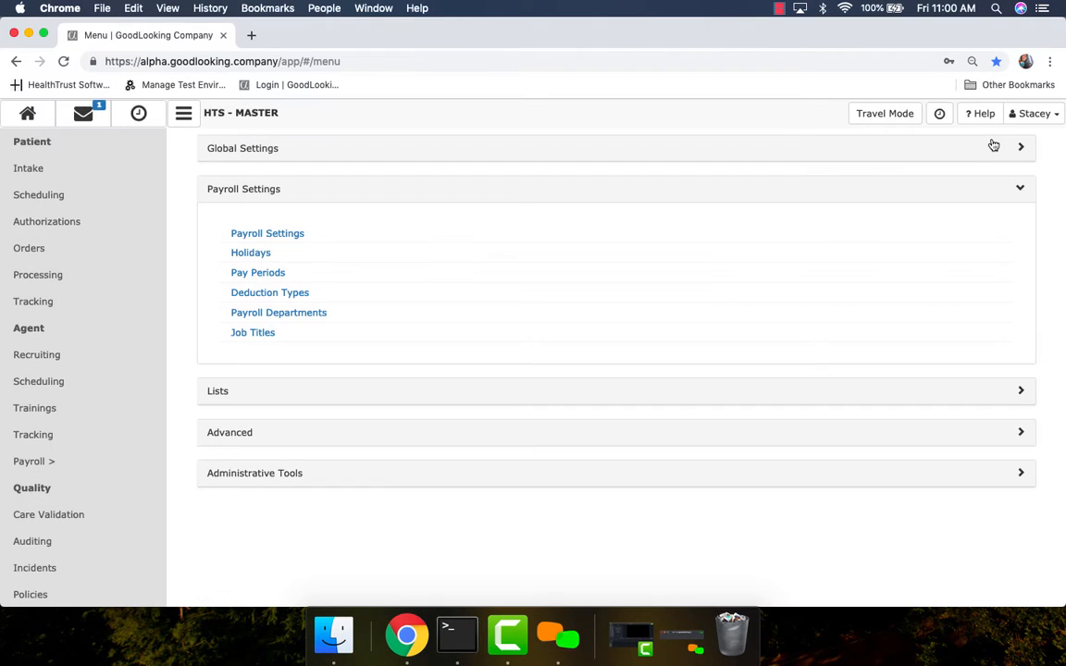
Step: Open the Job Titles list and start a new job title form
left_click(262, 336)
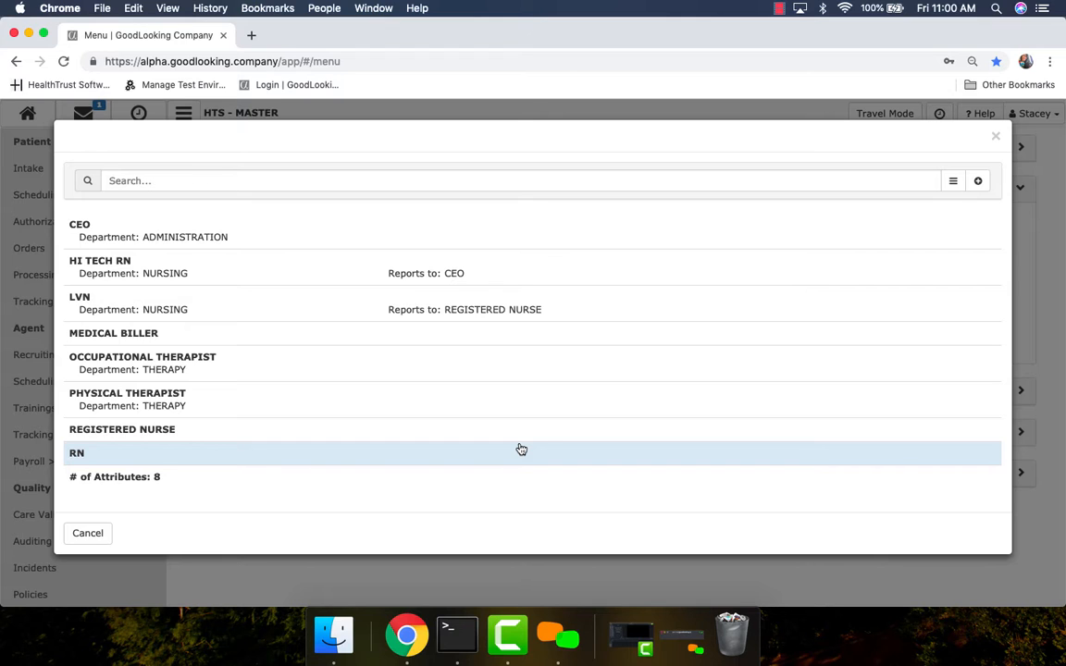
left_click(978, 184)
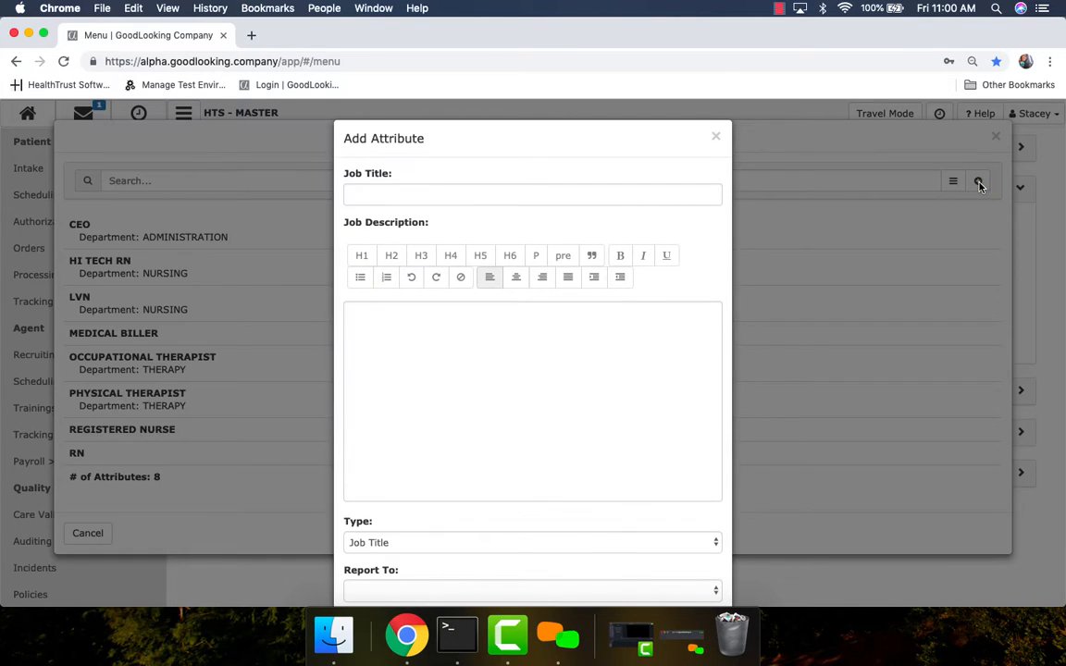
left_click(419, 340)
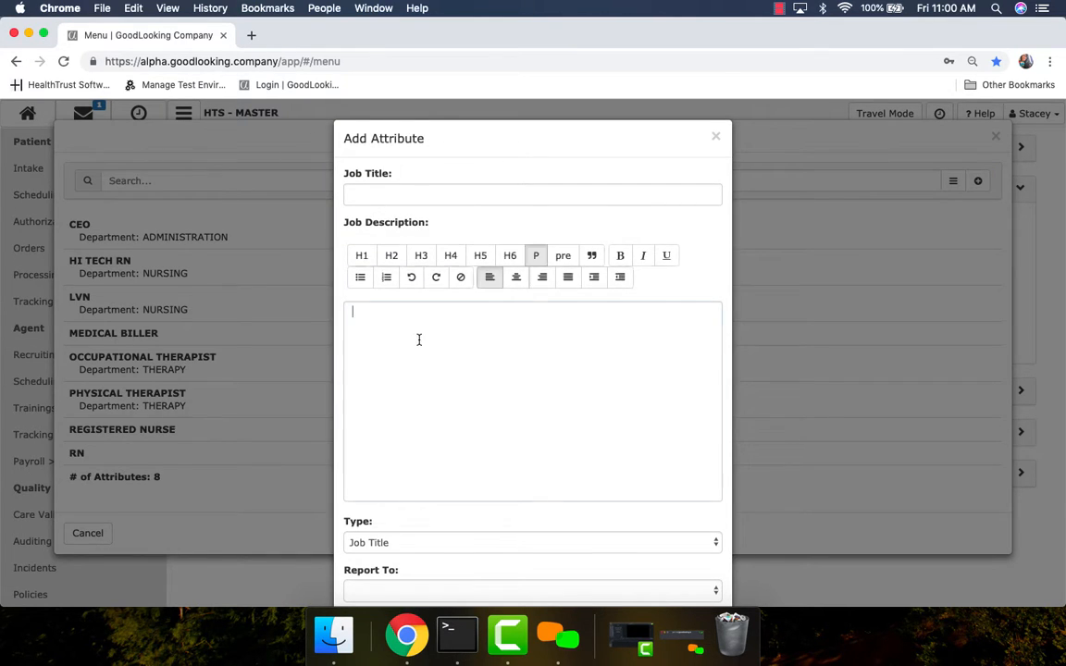
scroll(441, 392, "down", 3)
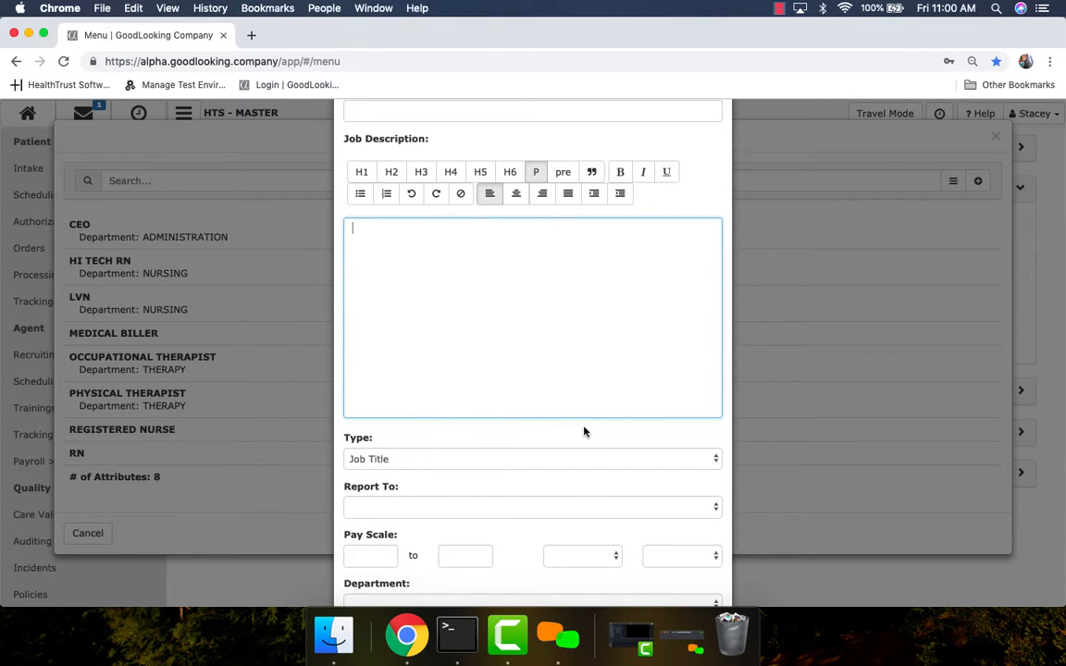
scroll(584, 431, "down", 4)
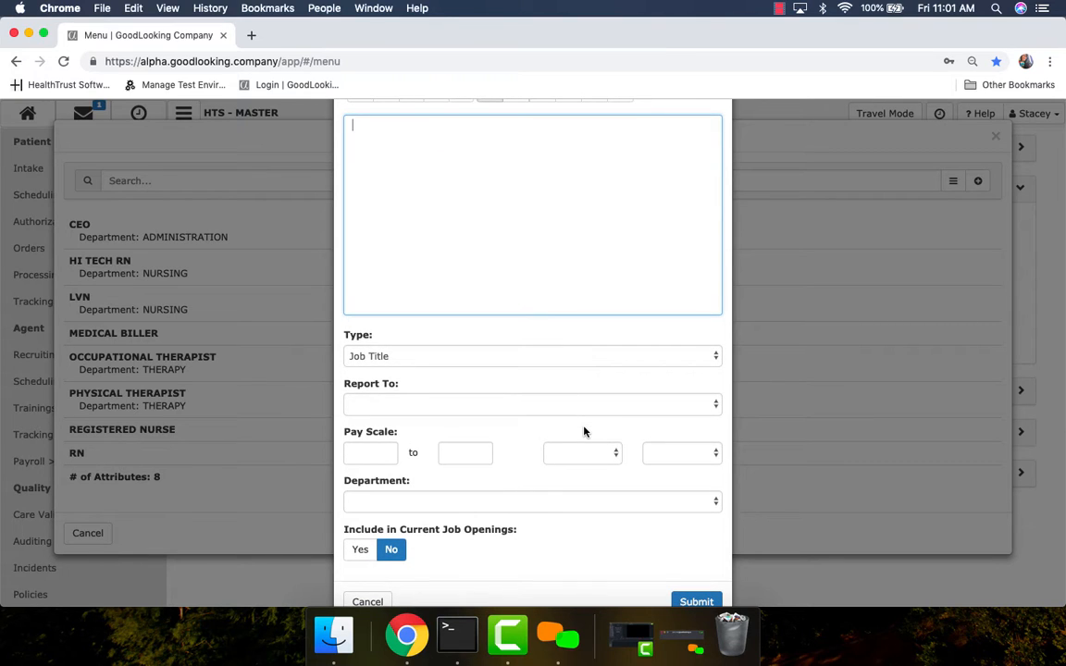
scroll(584, 432, "down", 1)
Step: Preview the new title reporting to CEO in ADMINISTRATION, not a current opening, then cancel
left_click(554, 376)
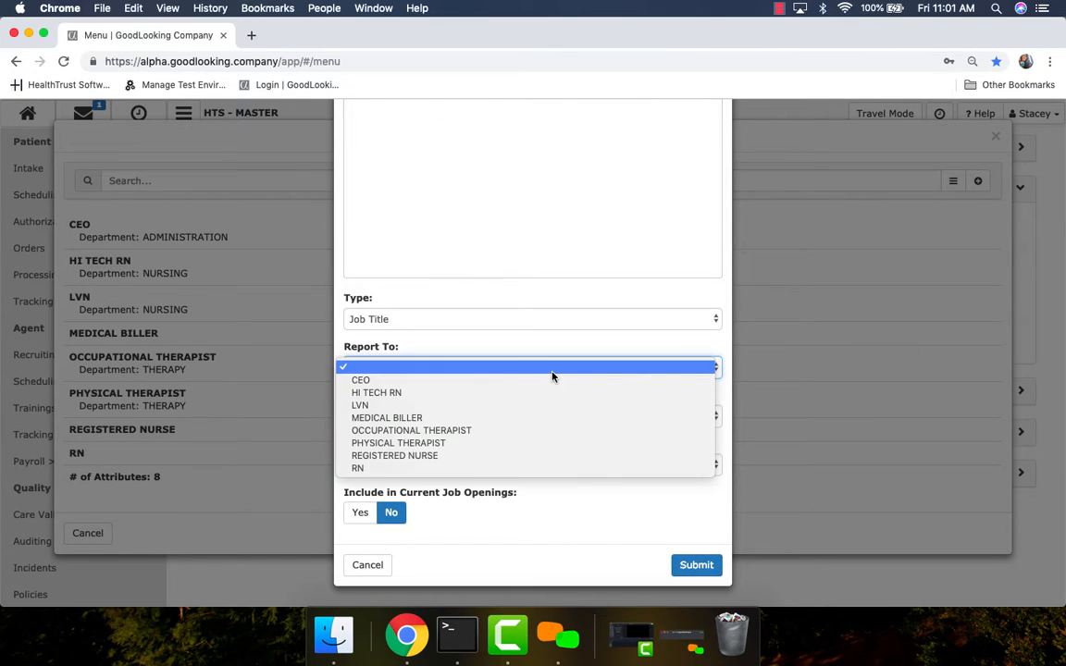
left_click(550, 382)
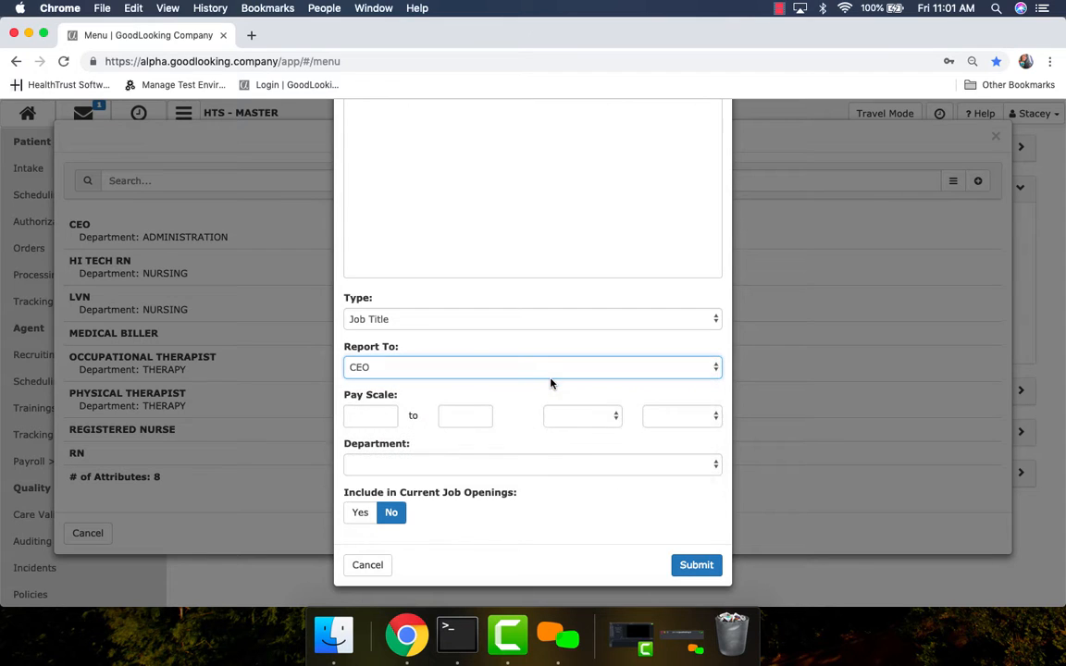
left_click(359, 414)
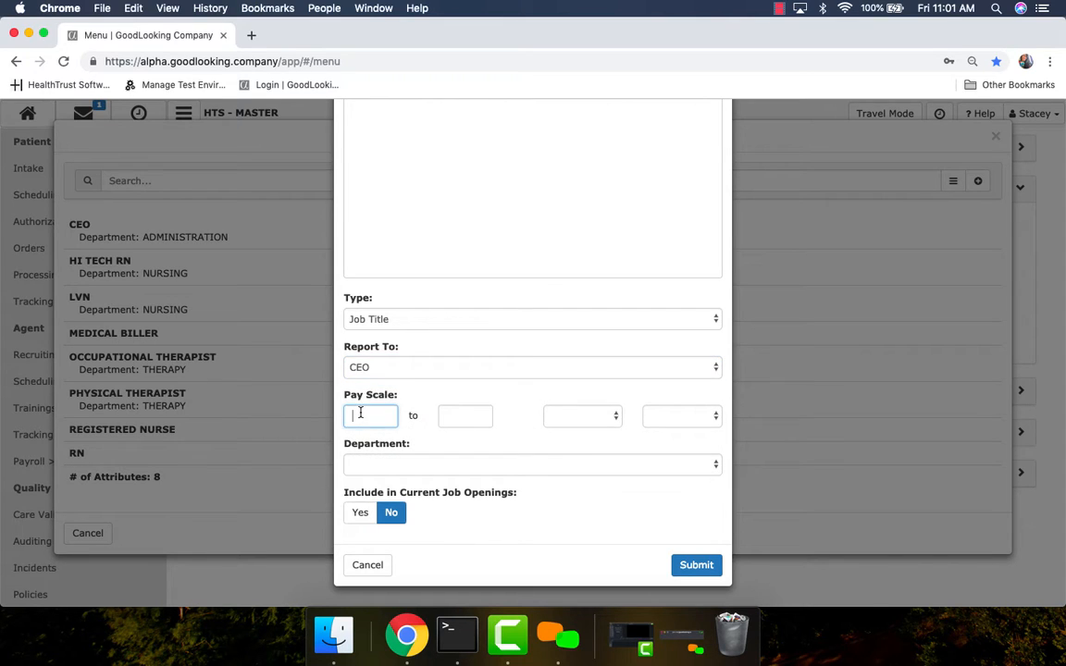
left_click(452, 418)
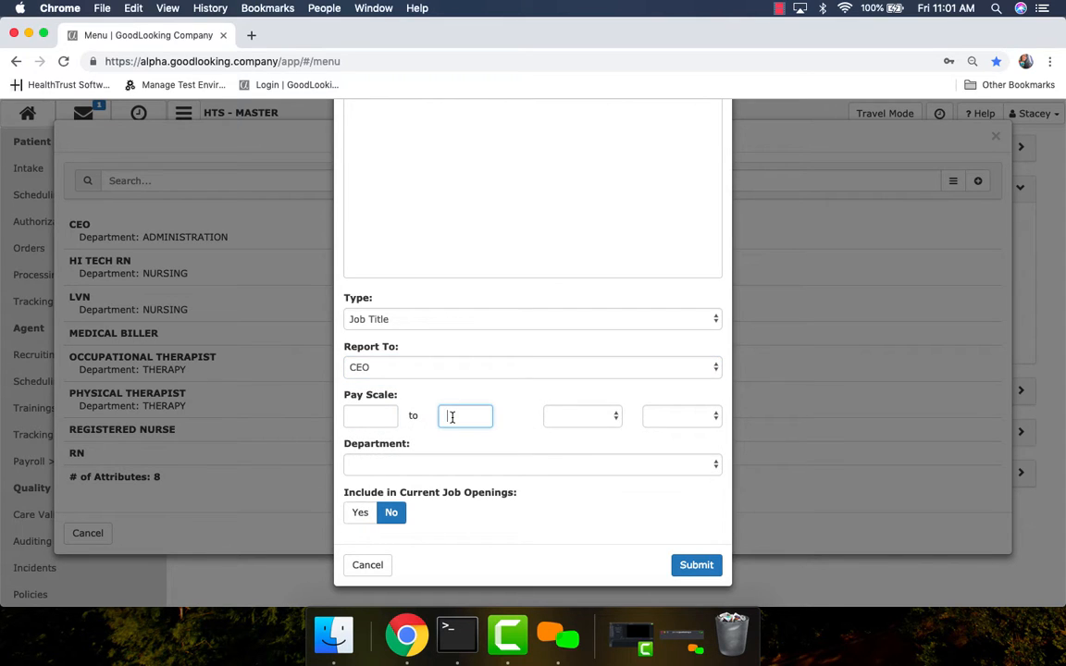
left_click(467, 474)
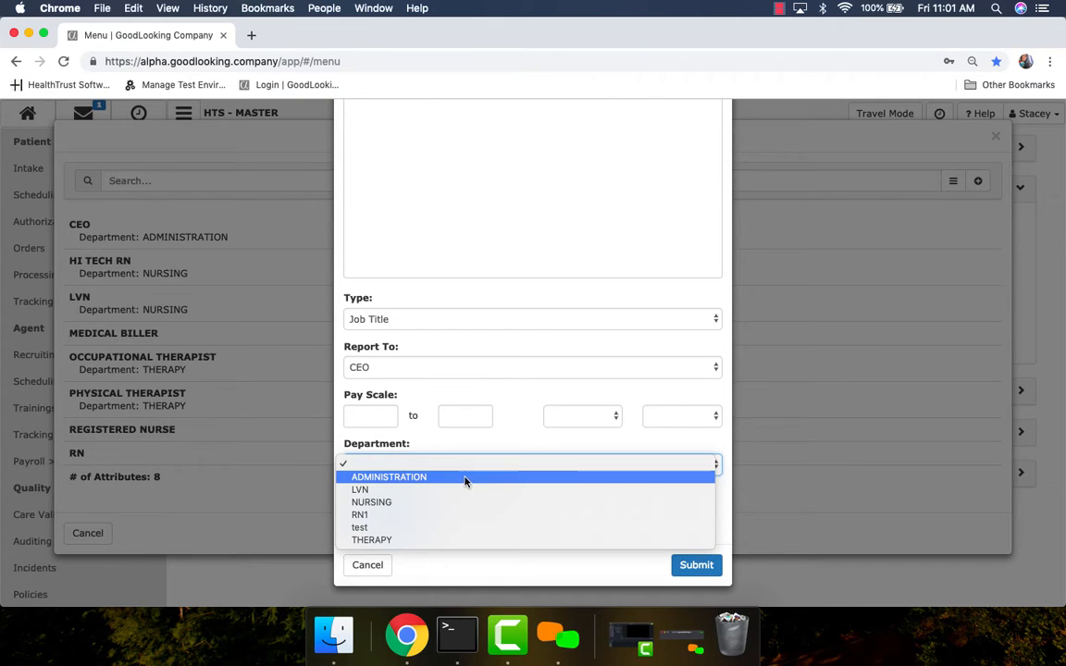
left_click(466, 479)
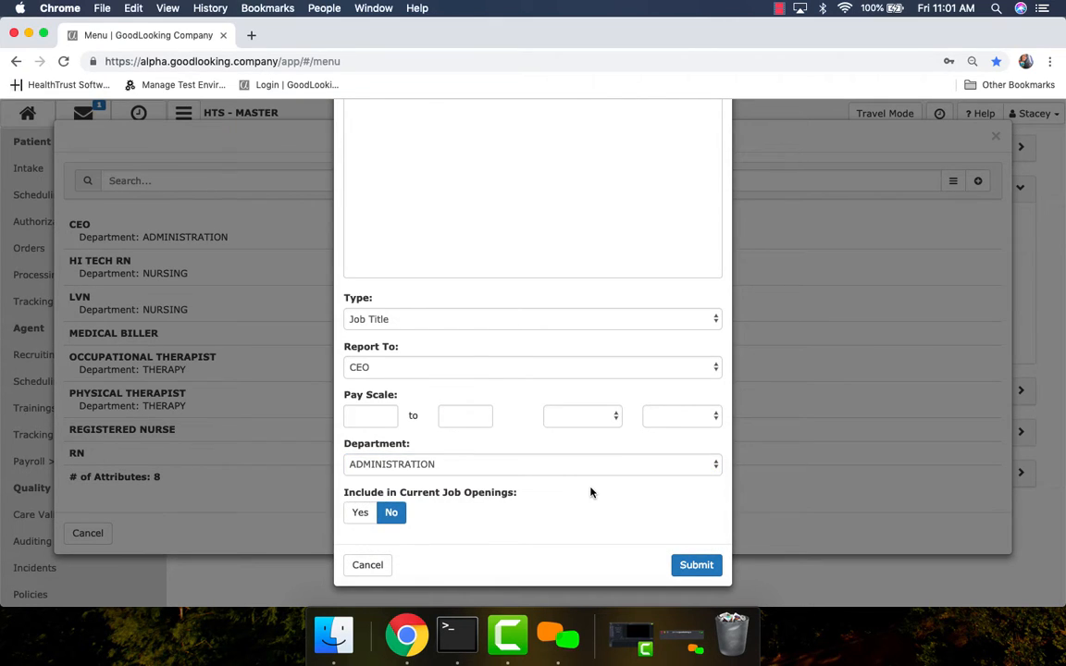
left_click(392, 515)
left_click(368, 565)
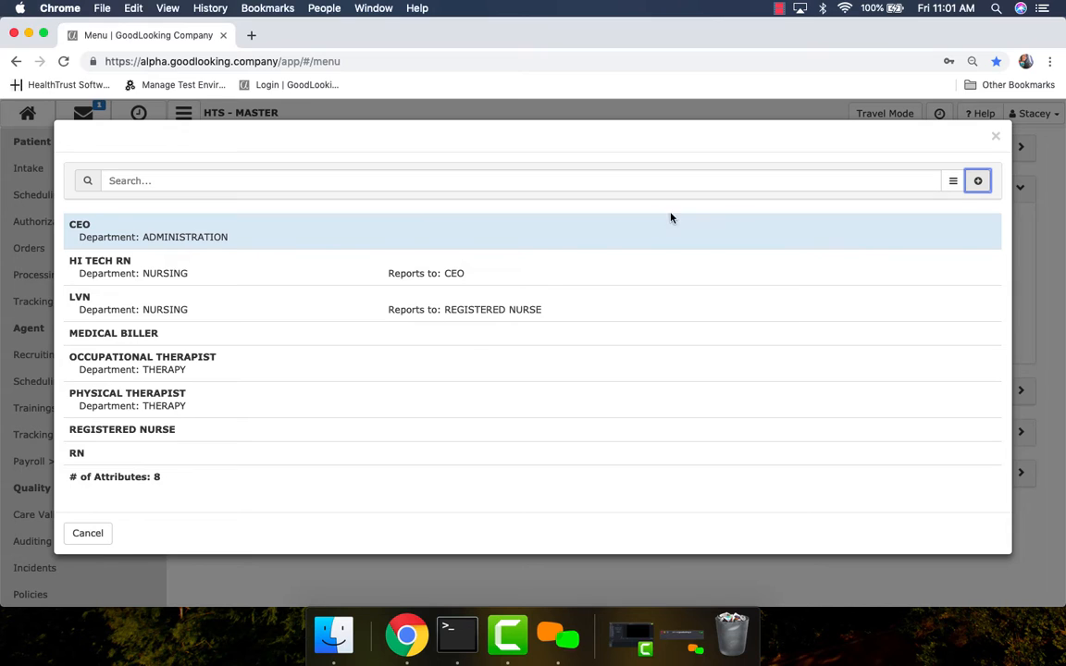
Step: Close the eight-entry Job Titles list to return to the Payroll Settings menu
left_click(996, 138)
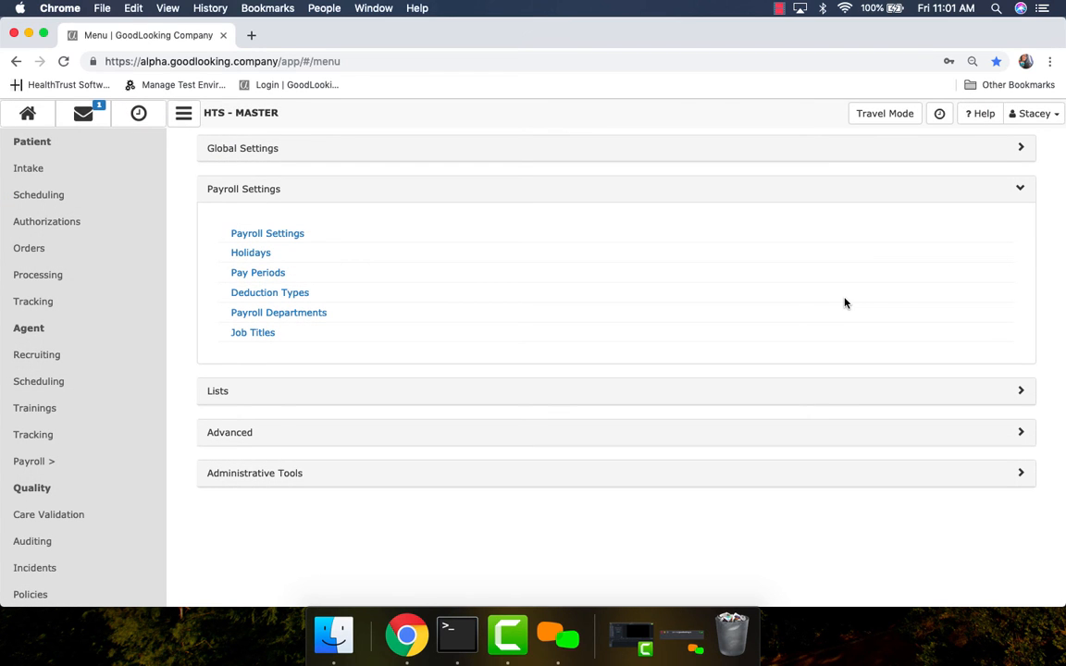